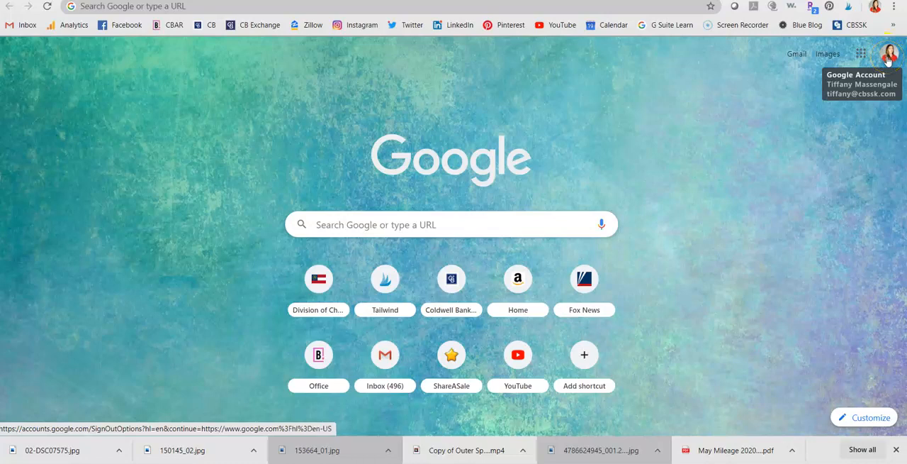
Open the Google account menu and scroll through the list of signed-in accounts
{"action": "left_click", "coordinate": [887, 61]}
{"action": "scroll", "coordinate": [816, 152], "scroll_direction": "up", "scroll_amount": 5}
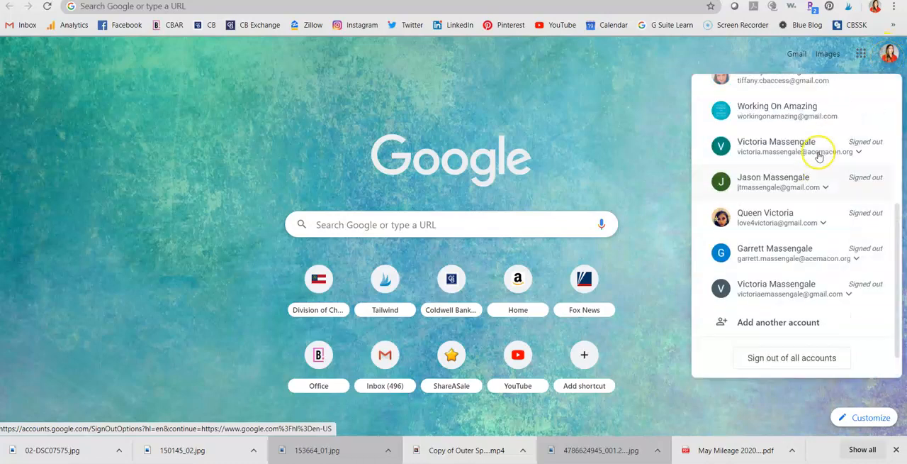
{"action": "scroll", "coordinate": [817, 155], "scroll_direction": "down", "scroll_amount": 5}
{"action": "scroll", "coordinate": [816, 150], "scroll_direction": "up", "scroll_amount": 5}
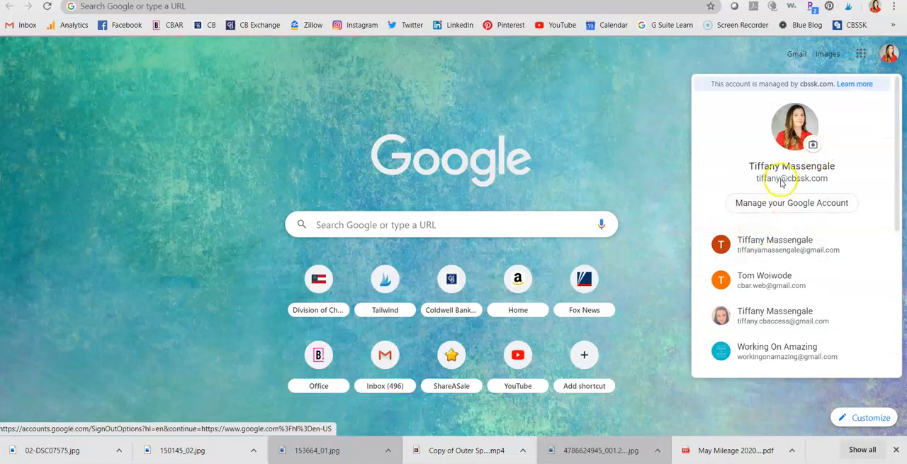
Browse the Google apps launcher to review the available apps such as Drive, Docs and Sheets
{"action": "left_click", "coordinate": [861, 53]}
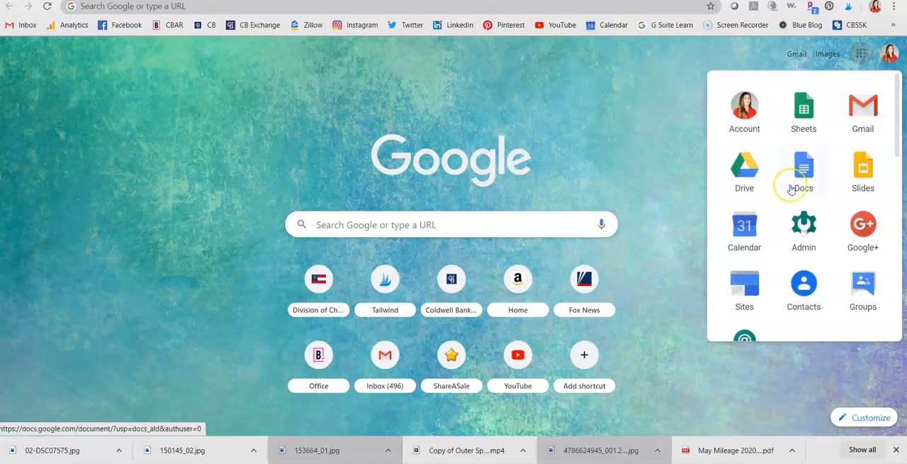
{"action": "scroll", "coordinate": [792, 190], "scroll_direction": "down", "scroll_amount": 3}
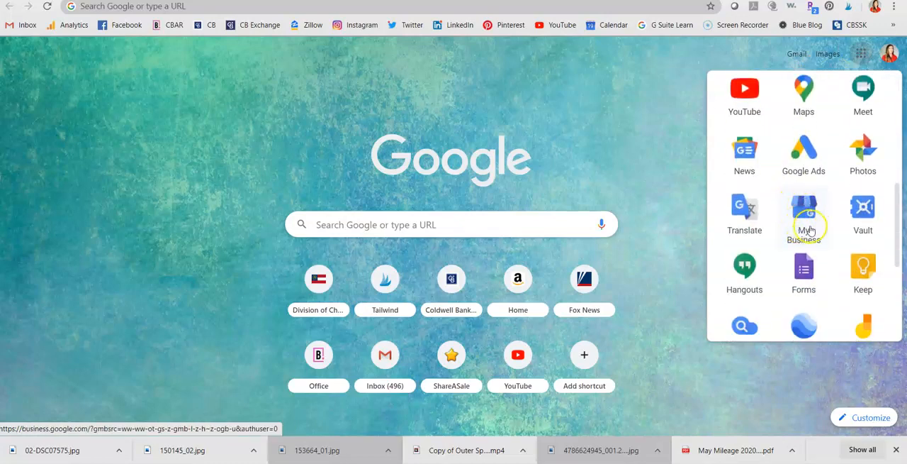
{"action": "scroll", "coordinate": [810, 230], "scroll_direction": "up", "scroll_amount": 3}
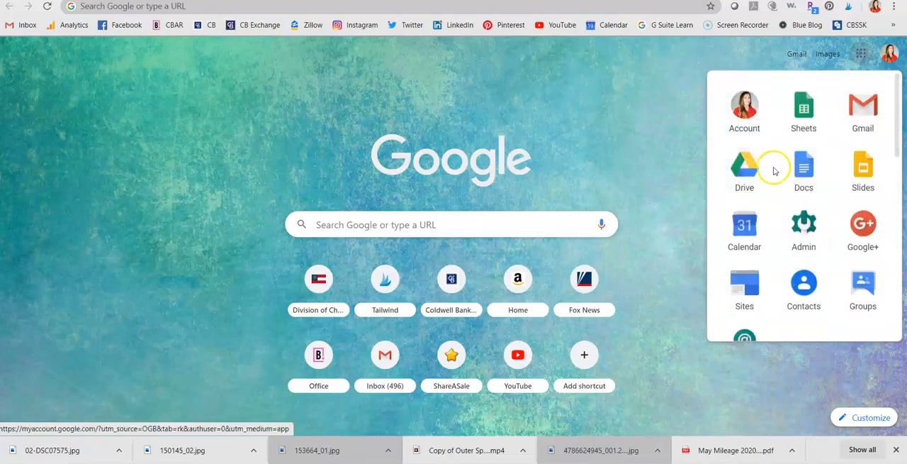
{"action": "left_click", "coordinate": [862, 55]}
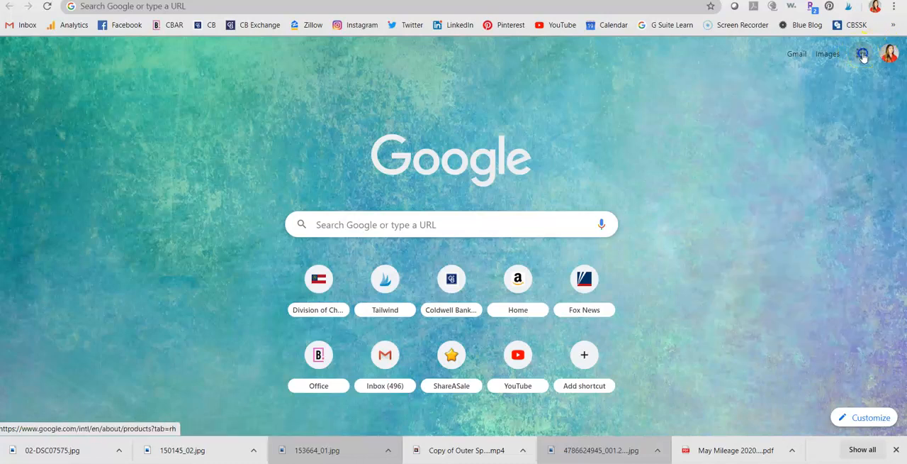
{"action": "left_click", "coordinate": [862, 54]}
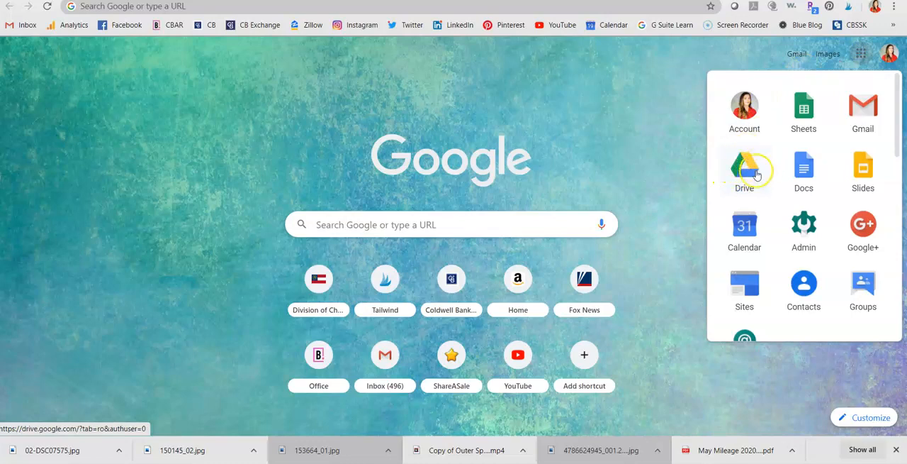
{"action": "scroll", "coordinate": [835, 218], "scroll_direction": "down", "scroll_amount": 6}
{"action": "scroll", "coordinate": [834, 219], "scroll_direction": "up", "scroll_amount": 6}
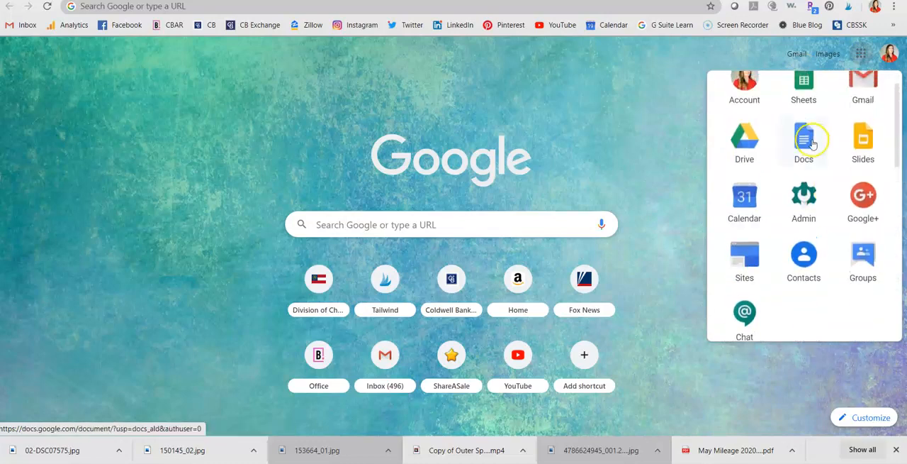
{"action": "scroll", "coordinate": [850, 212], "scroll_direction": "down", "scroll_amount": 5}
{"action": "scroll", "coordinate": [852, 217], "scroll_direction": "down", "scroll_amount": 2}
{"action": "scroll", "coordinate": [852, 217], "scroll_direction": "up", "scroll_amount": 6}
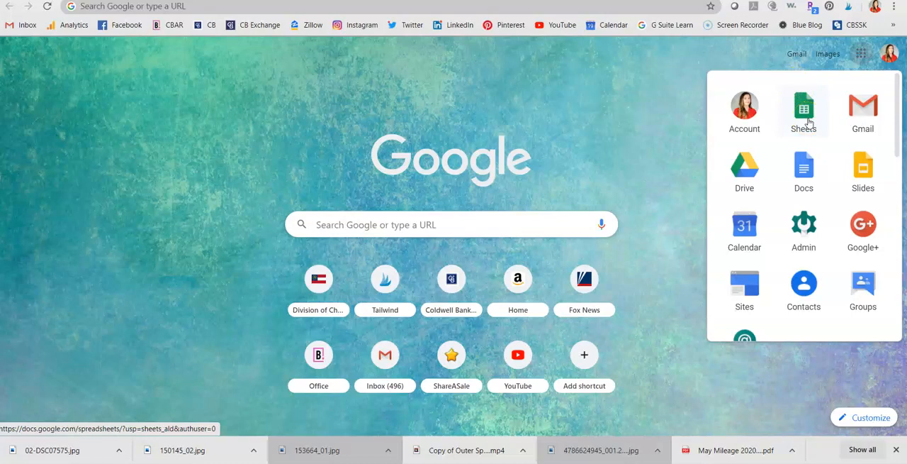
{"action": "left_click", "coordinate": [745, 183]}
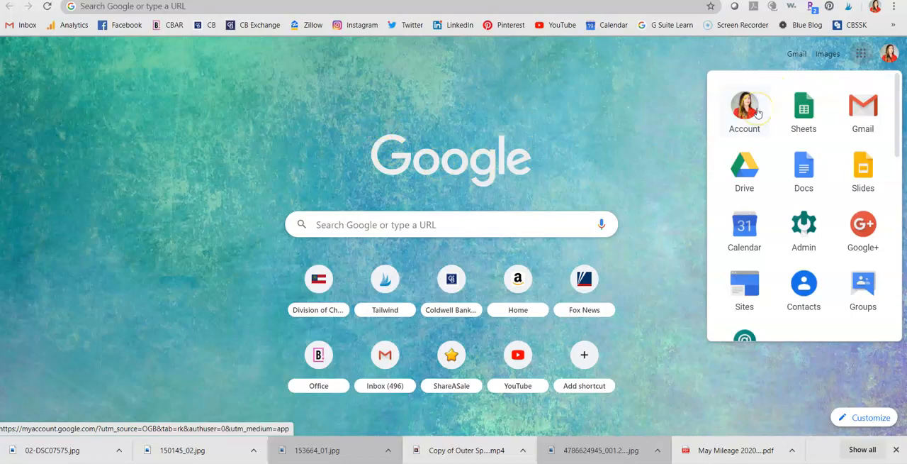
Open the Gmail inbox from the bookmarks bar and scroll through the messages
{"action": "left_click", "coordinate": [212, 27]}
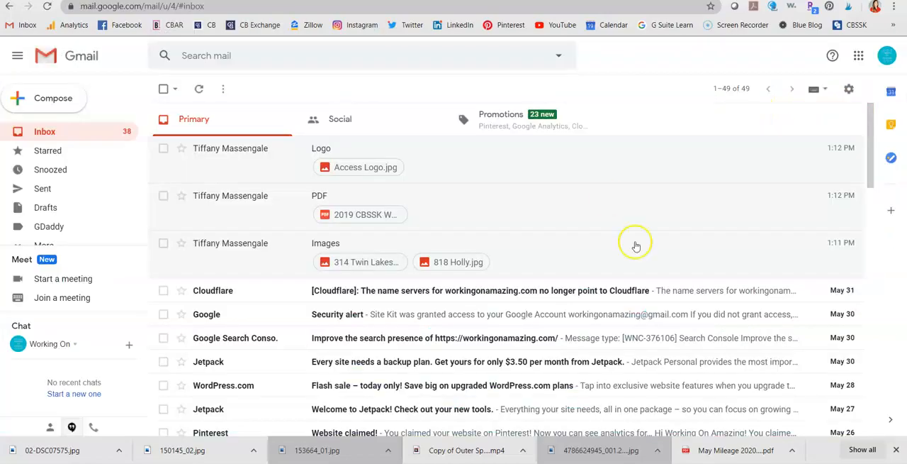
{"action": "scroll", "coordinate": [635, 246], "scroll_direction": "down", "scroll_amount": 15}
{"action": "scroll", "coordinate": [631, 263], "scroll_direction": "up", "scroll_amount": 10}
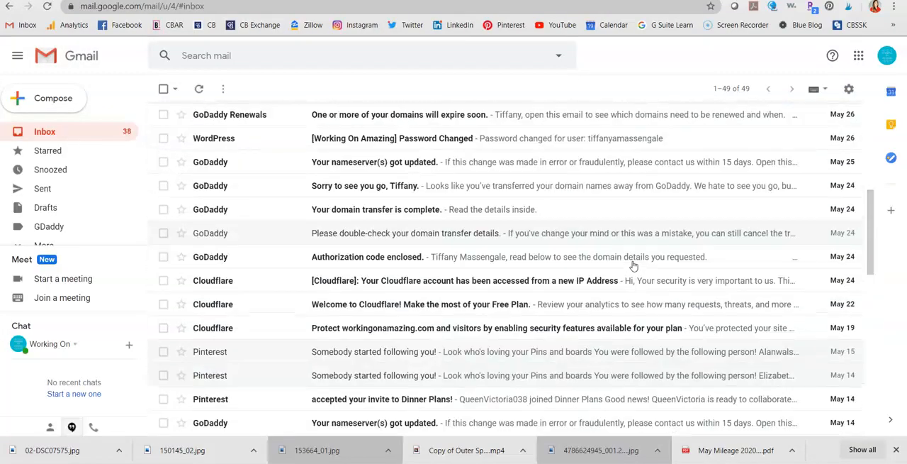
{"action": "scroll", "coordinate": [633, 265], "scroll_direction": "up", "scroll_amount": 5}
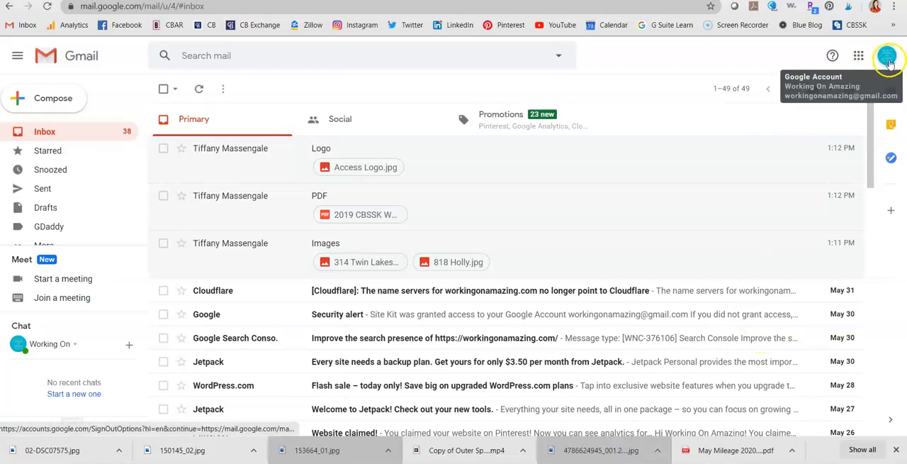
Open Google Drive from the apps launcher and scroll through My Drive
{"action": "left_click", "coordinate": [858, 56]}
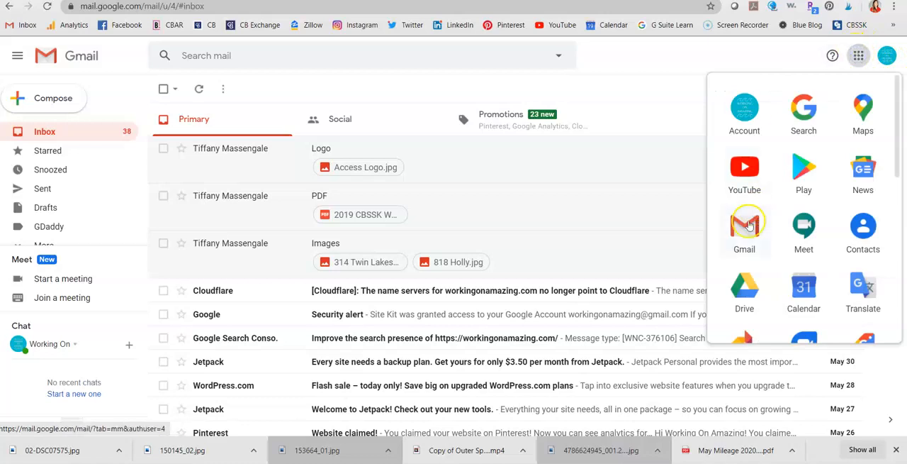
{"action": "scroll", "coordinate": [745, 286], "scroll_direction": "down", "scroll_amount": 3}
{"action": "left_click", "coordinate": [748, 133]}
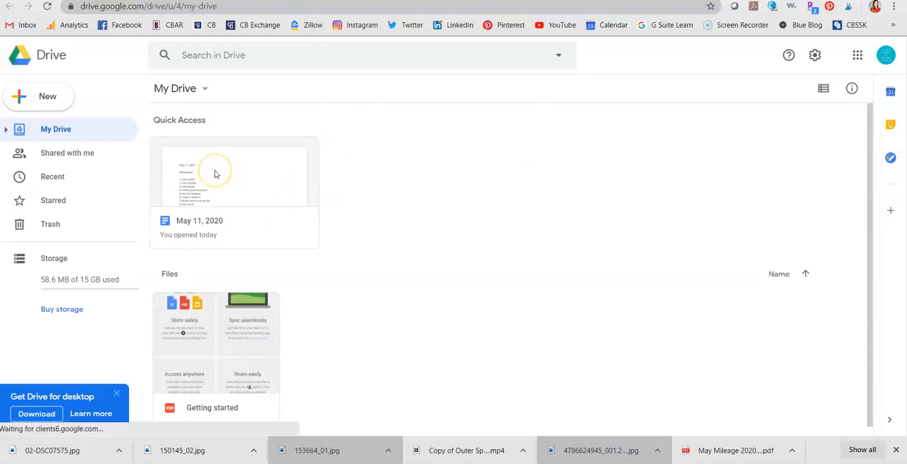
{"action": "scroll", "coordinate": [216, 173], "scroll_direction": "down", "scroll_amount": 1}
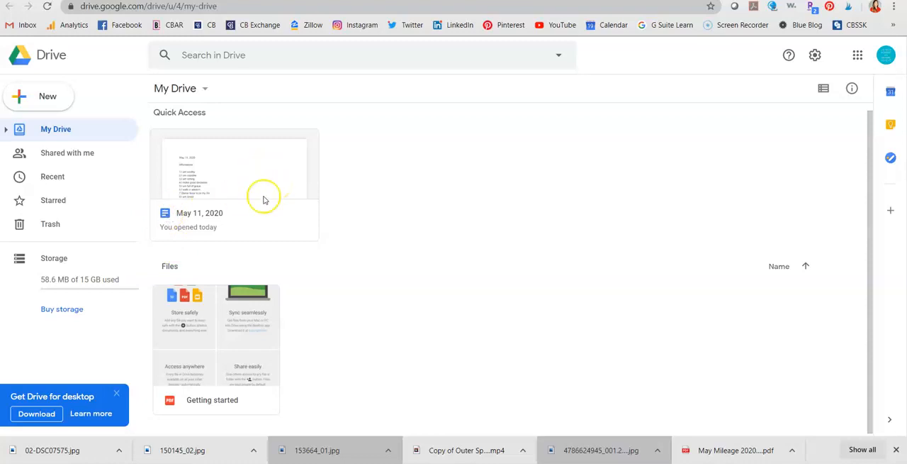
{"action": "scroll", "coordinate": [263, 200], "scroll_direction": "up", "scroll_amount": 1}
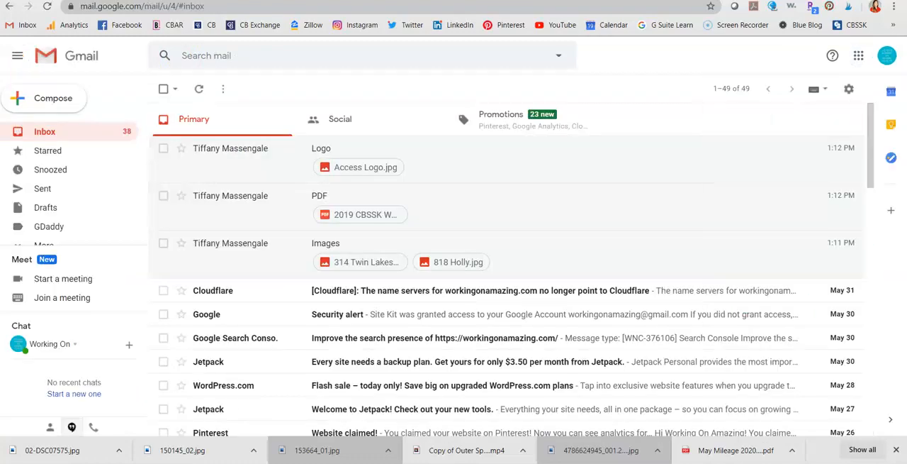
{"action": "scroll", "coordinate": [432, 178], "scroll_direction": "down", "scroll_amount": 3}
{"action": "scroll", "coordinate": [489, 182], "scroll_direction": "up", "scroll_amount": 3}
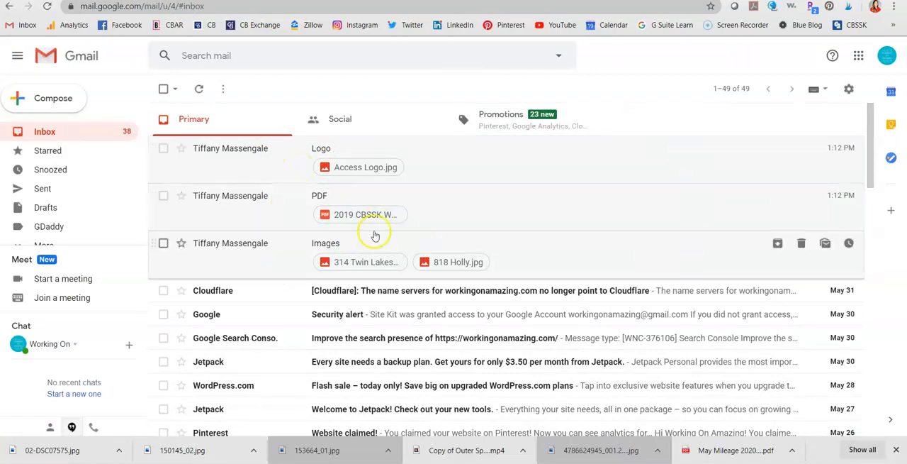
{"action": "left_click", "coordinate": [277, 264]}
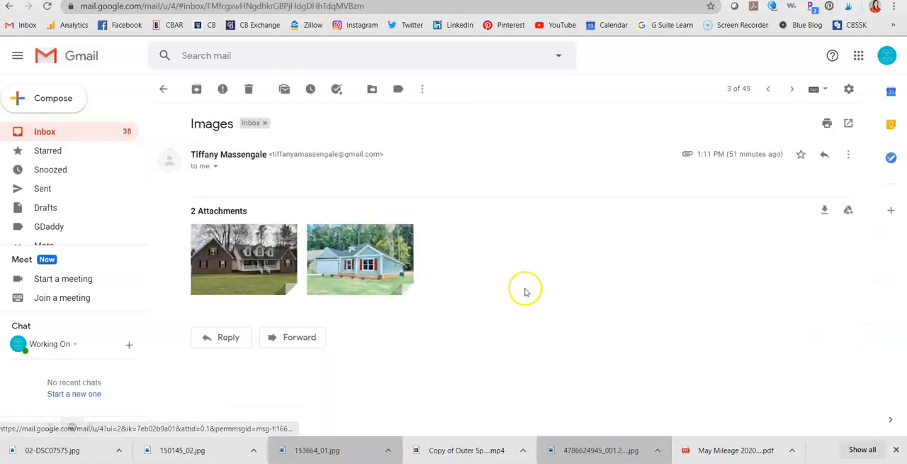
{"action": "mouse_move", "coordinate": [330, 283]}
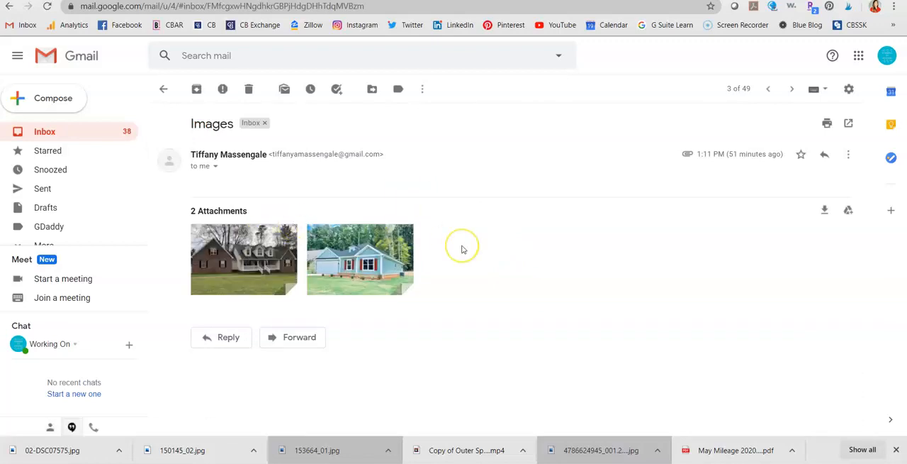
{"action": "mouse_move", "coordinate": [262, 263]}
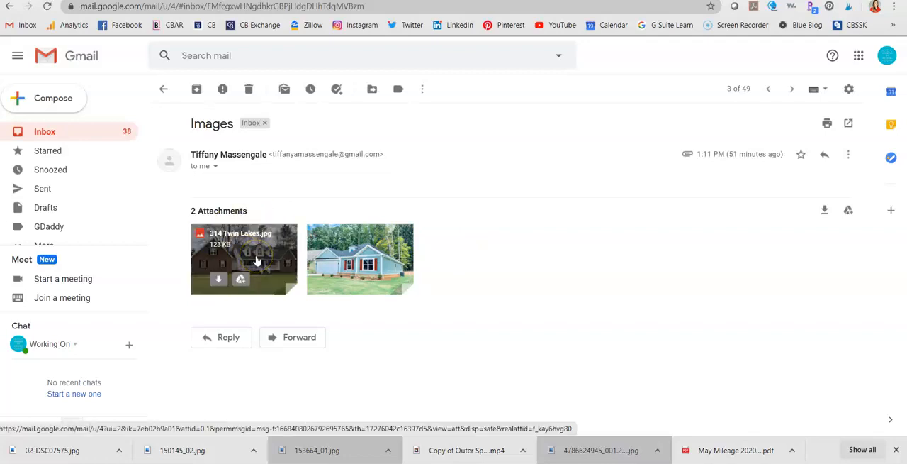
{"action": "left_click", "coordinate": [219, 280]}
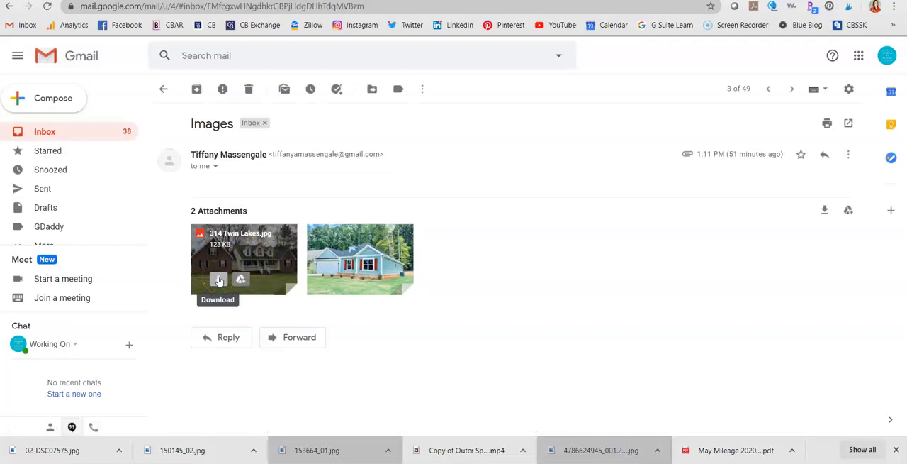
{"action": "left_click", "coordinate": [50, 454]}
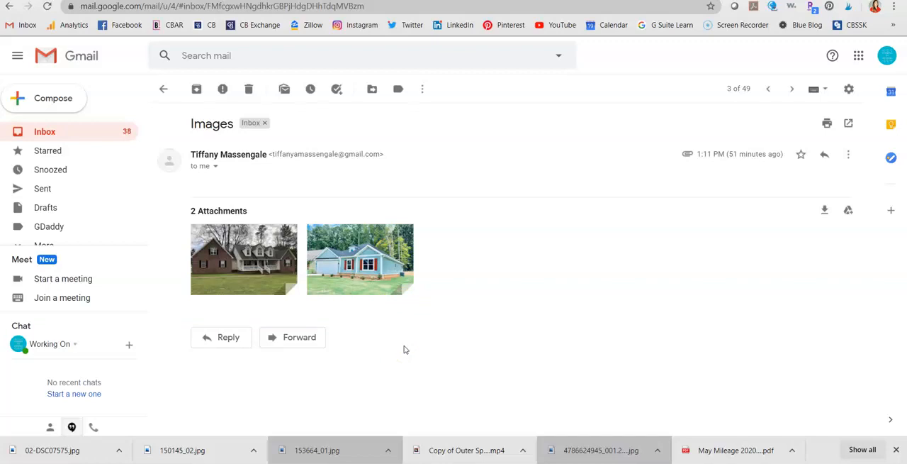
{"action": "mouse_move", "coordinate": [282, 289]}
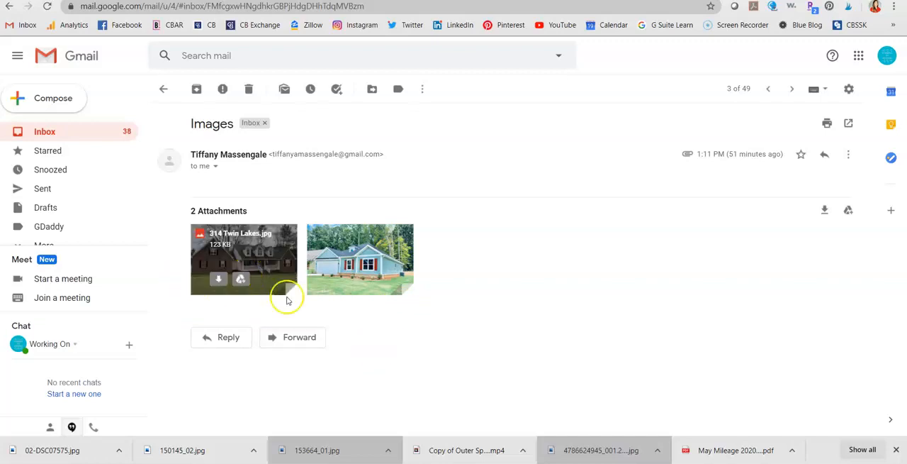
{"action": "left_click", "coordinate": [241, 281]}
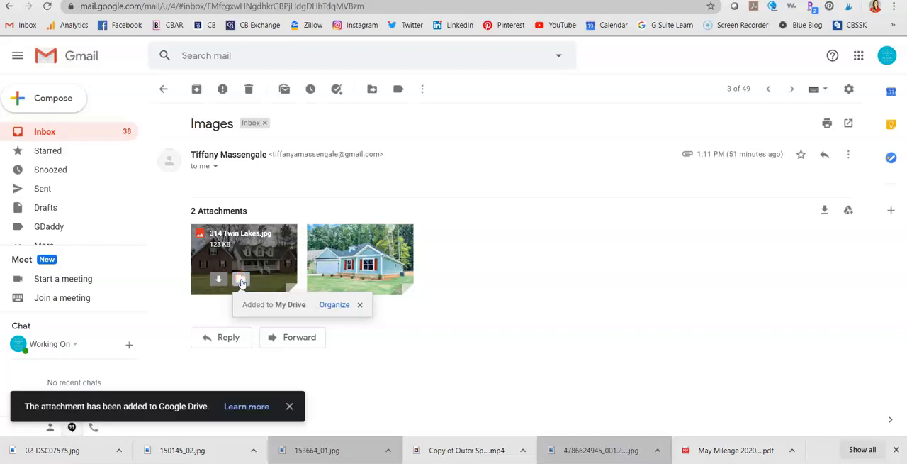
{"action": "mouse_move", "coordinate": [360, 269]}
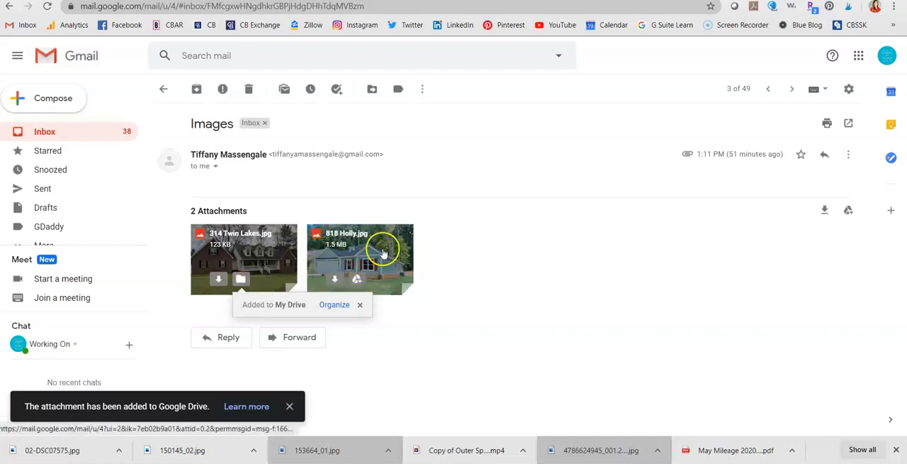
{"action": "left_click", "coordinate": [357, 279]}
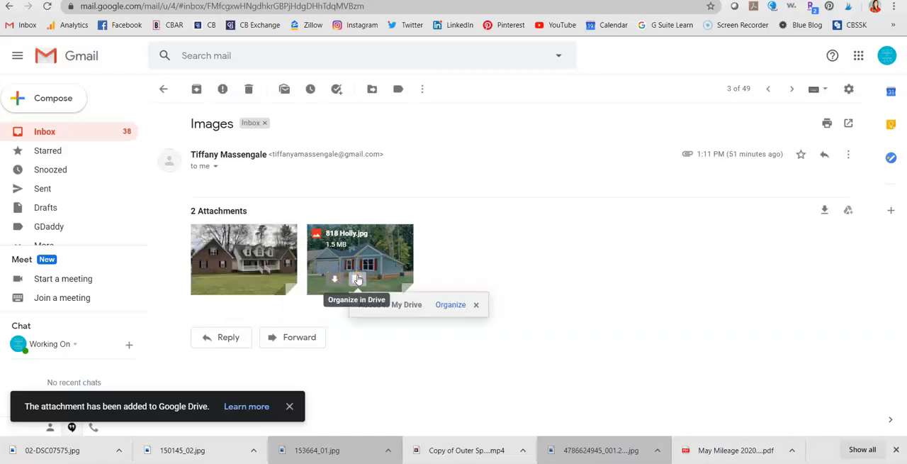
Open the PDF email and add its 2019 CBSSK Web Listings.pdf attachment to My Drive
{"action": "left_click", "coordinate": [163, 88]}
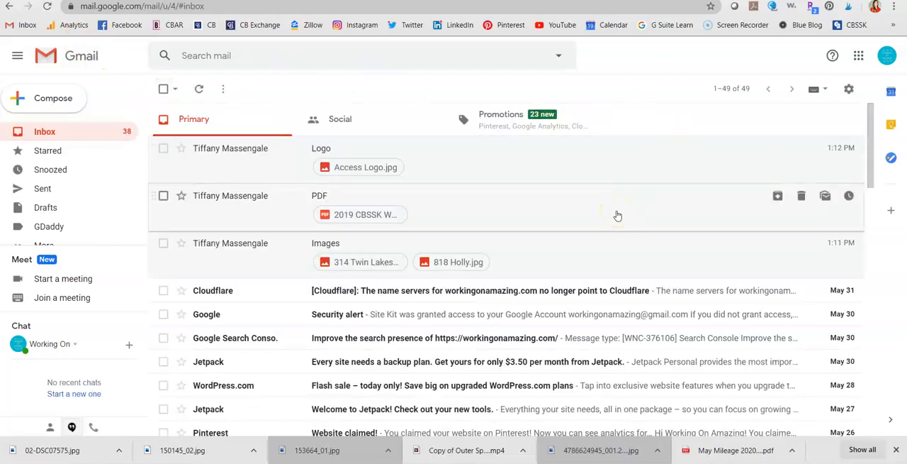
{"action": "left_click", "coordinate": [617, 214]}
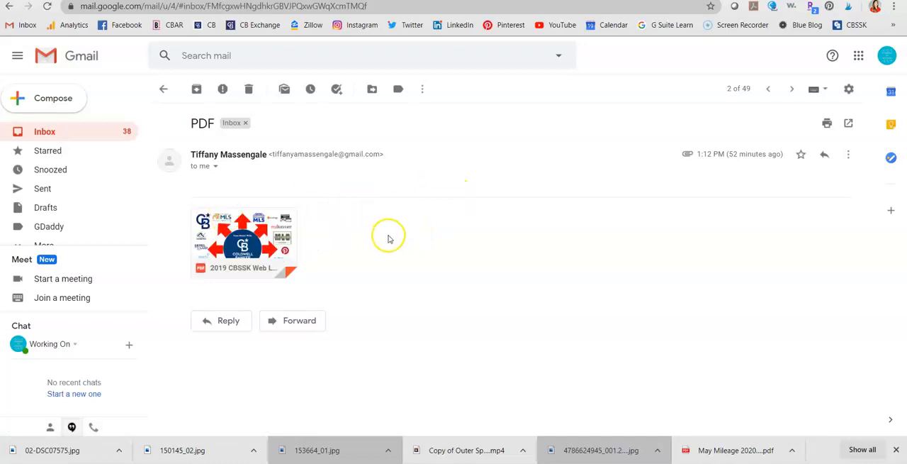
{"action": "mouse_move", "coordinate": [225, 257]}
{"action": "left_click", "coordinate": [241, 263]}
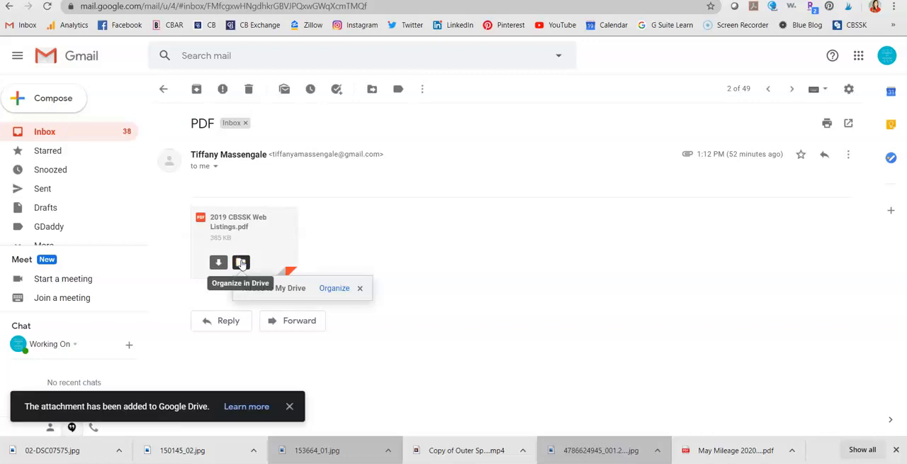
Open the Logo email, preview the Access Logo.jpg attachment, and add it to My Drive
{"action": "left_click", "coordinate": [166, 89]}
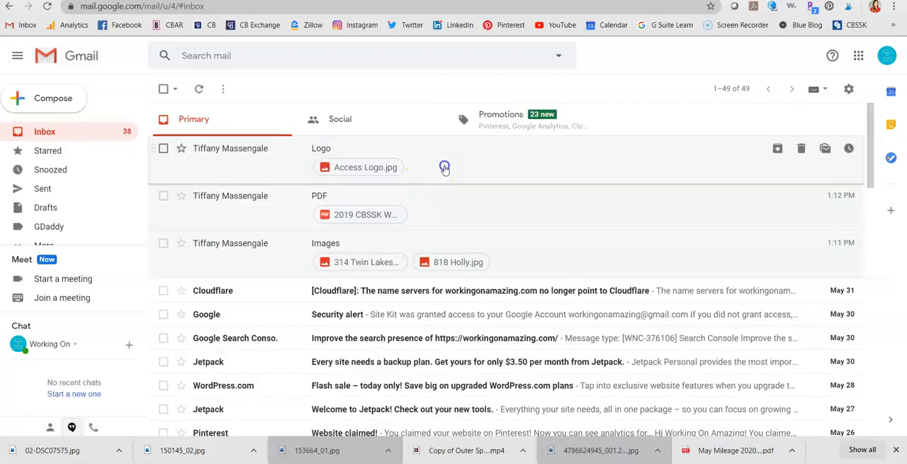
{"action": "left_click", "coordinate": [445, 167]}
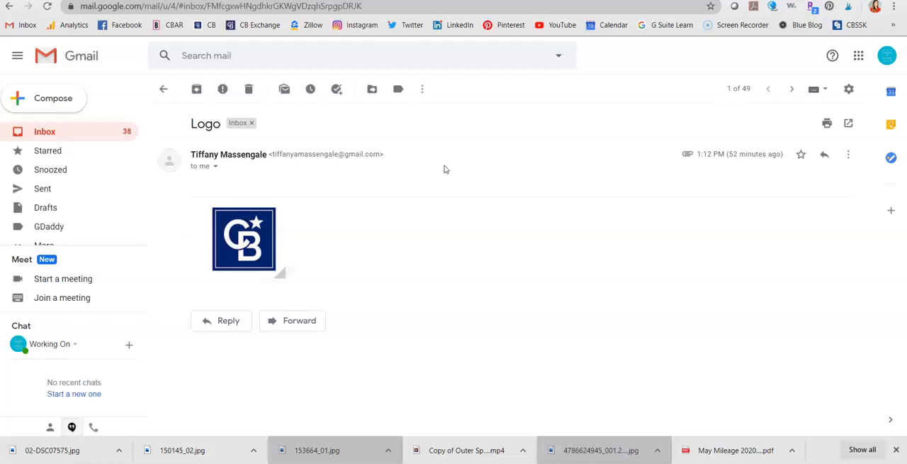
{"action": "left_click", "coordinate": [269, 261]}
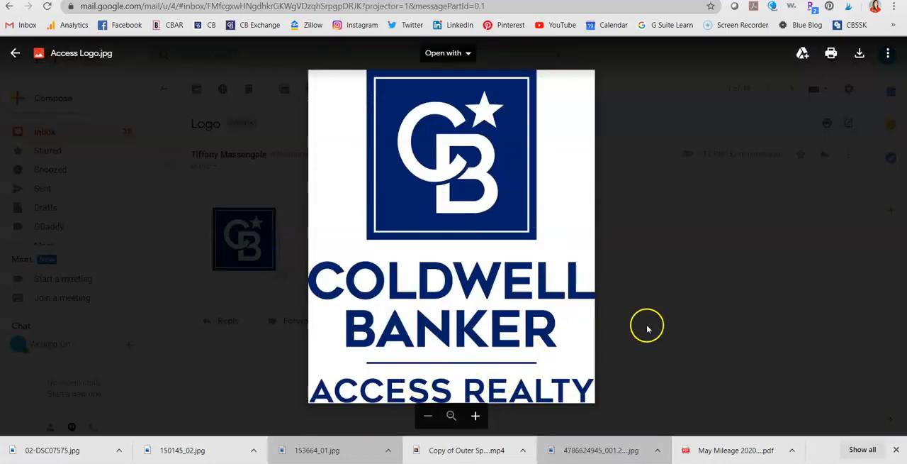
{"action": "left_click", "coordinate": [17, 57]}
{"action": "mouse_move", "coordinate": [218, 266]}
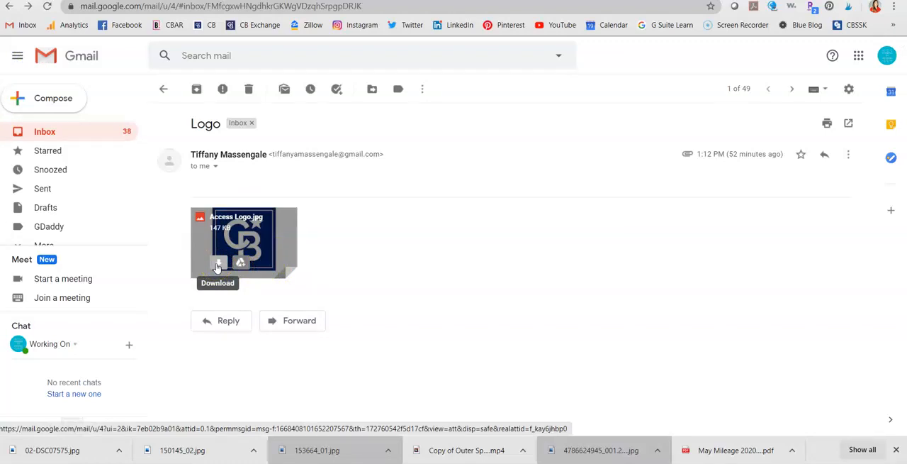
{"action": "left_click", "coordinate": [241, 263]}
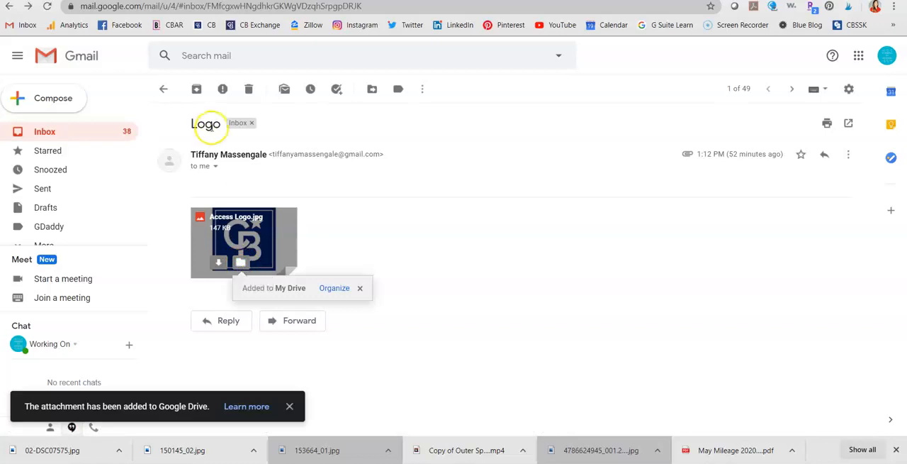
Go back to the inbox, open Google Drive, and create a new folder named Facebook Ads in My Drive
{"action": "left_click", "coordinate": [163, 88]}
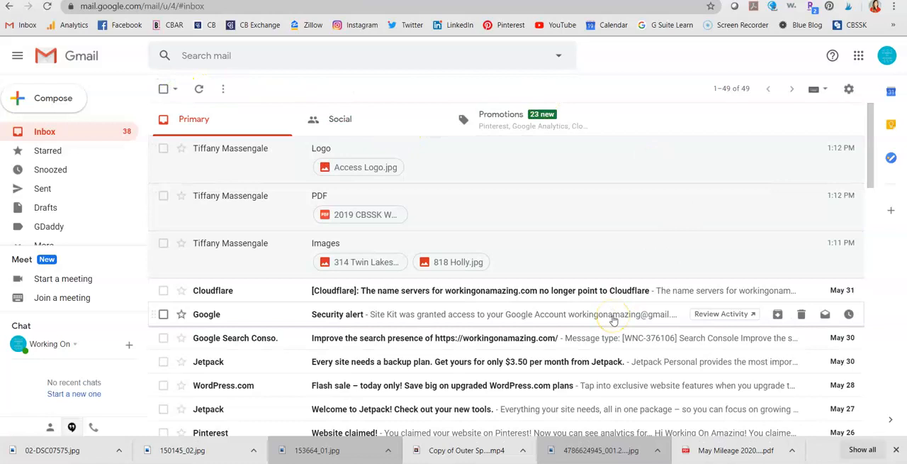
{"action": "left_click", "coordinate": [859, 63]}
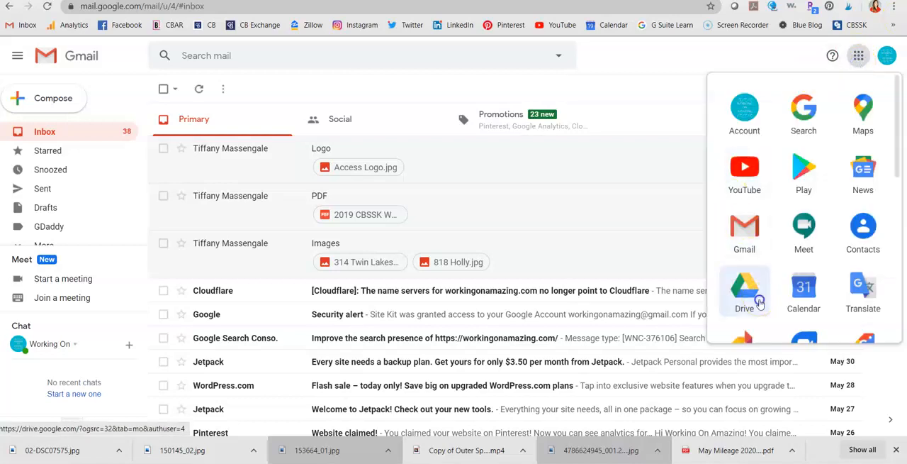
{"action": "left_click", "coordinate": [760, 302]}
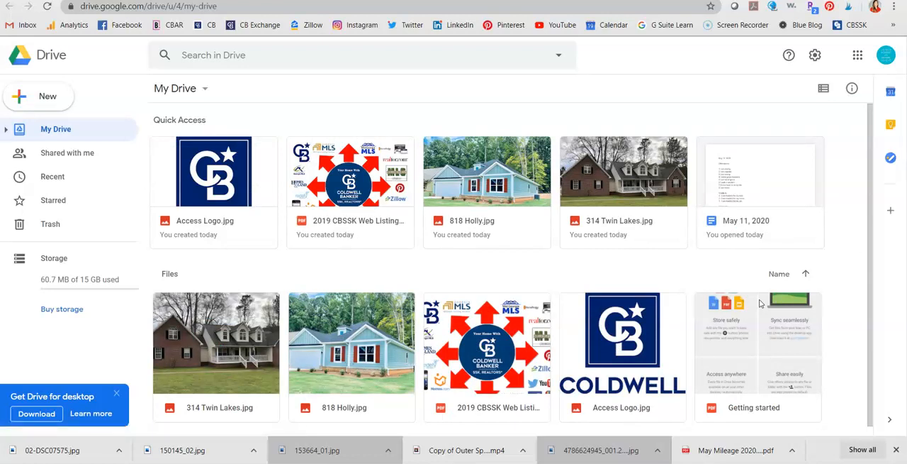
{"action": "left_click", "coordinate": [205, 89]}
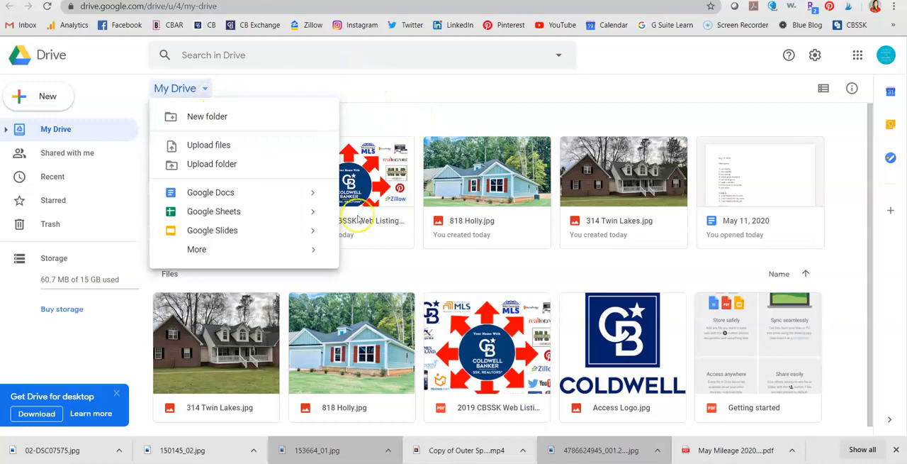
{"action": "left_click", "coordinate": [277, 76]}
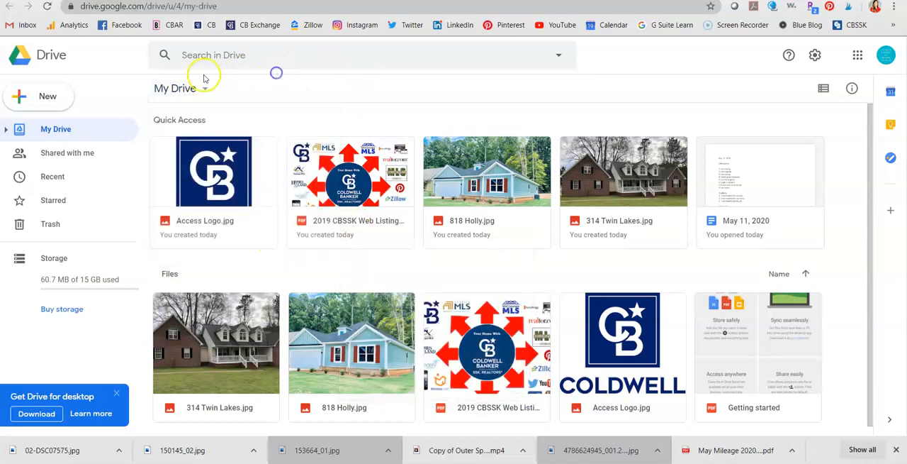
{"action": "left_click", "coordinate": [205, 88]}
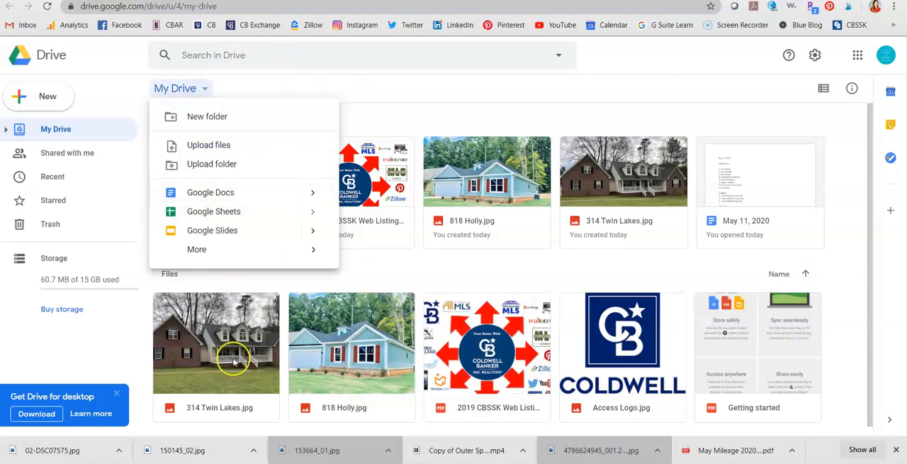
{"action": "left_click", "coordinate": [229, 115]}
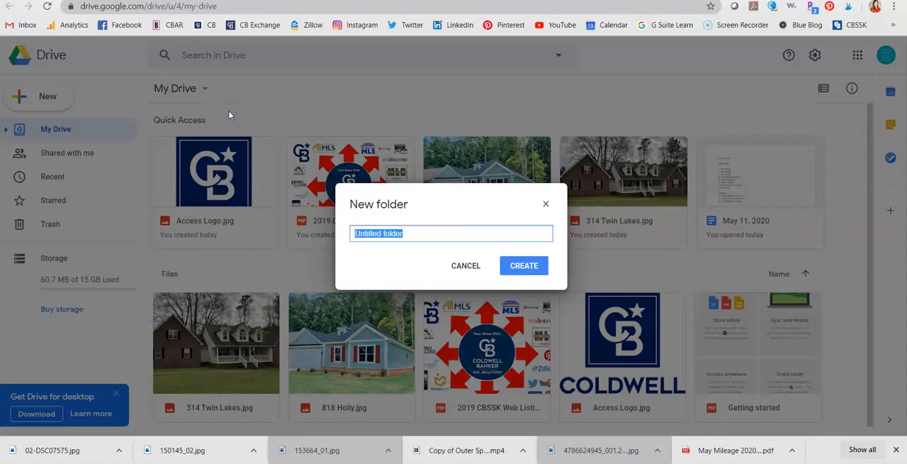
{"action": "key", "text": "BackSpace"}
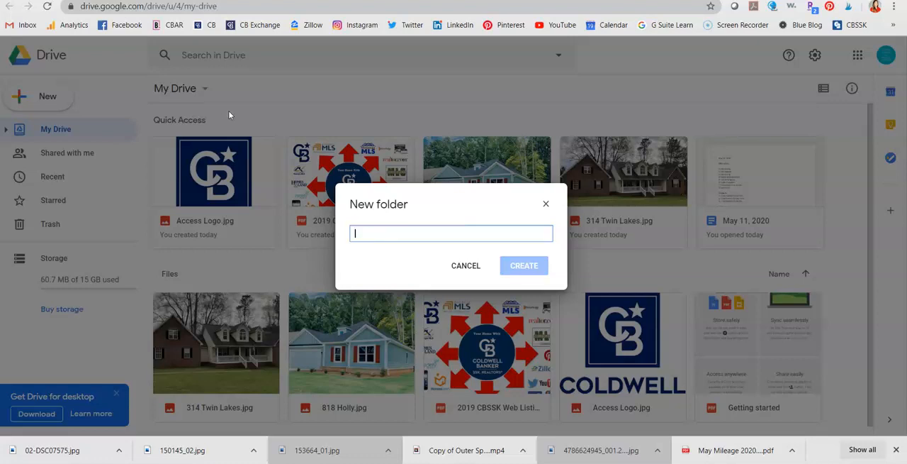
{"action": "type", "text": "Facebook Ads"}
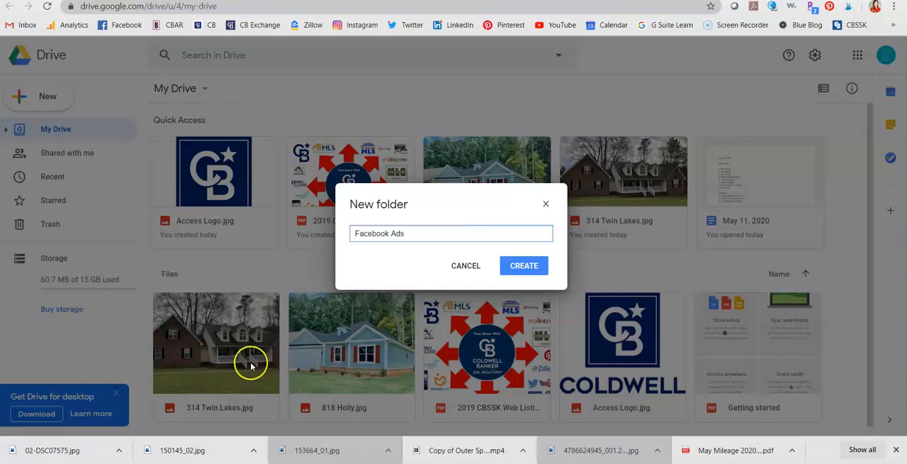
{"action": "left_click", "coordinate": [528, 266]}
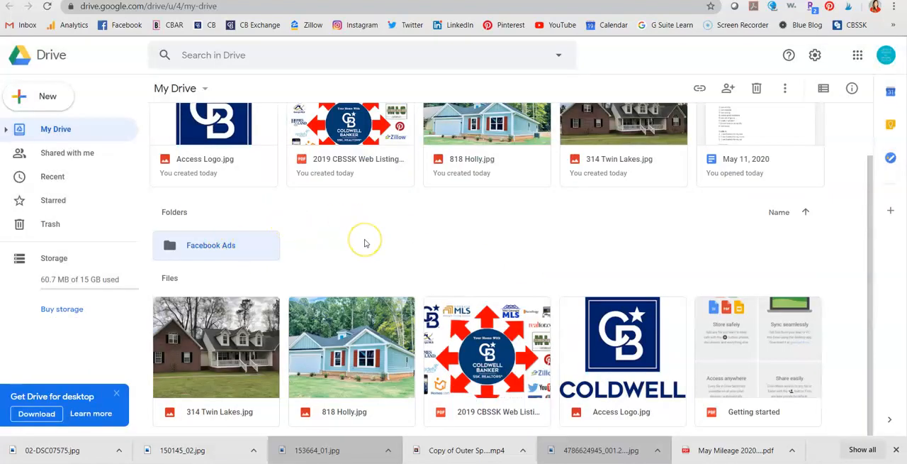
Create a second new folder named Marketing in My Drive
{"action": "left_click", "coordinate": [190, 88]}
{"action": "left_click", "coordinate": [205, 117]}
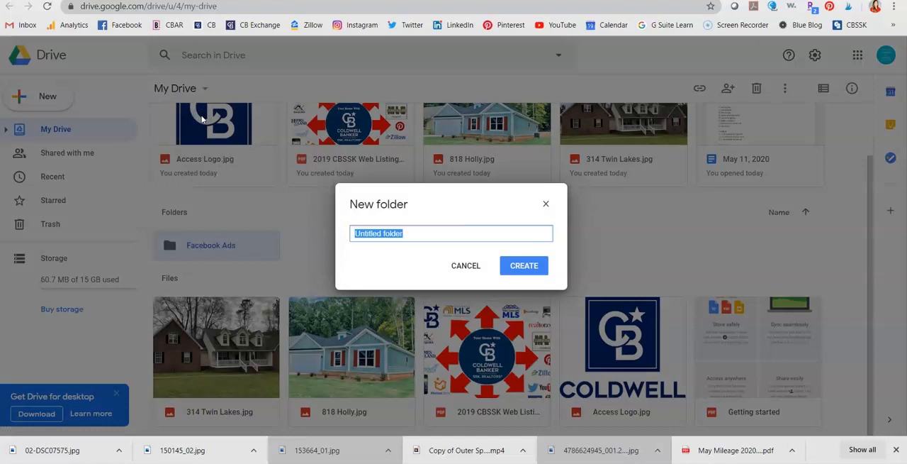
{"action": "key", "text": "BackSpace"}
{"action": "type", "text": "Marketing"}
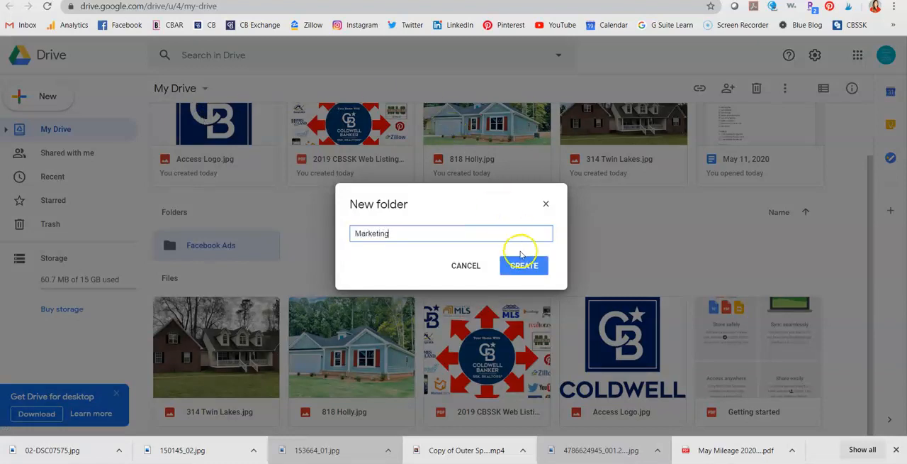
{"action": "left_click", "coordinate": [527, 273]}
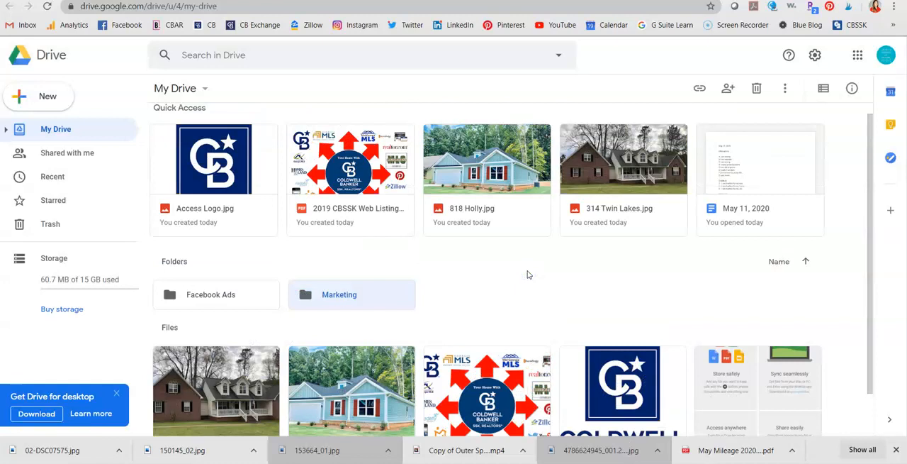
{"action": "scroll", "coordinate": [550, 284], "scroll_direction": "down", "scroll_amount": 1}
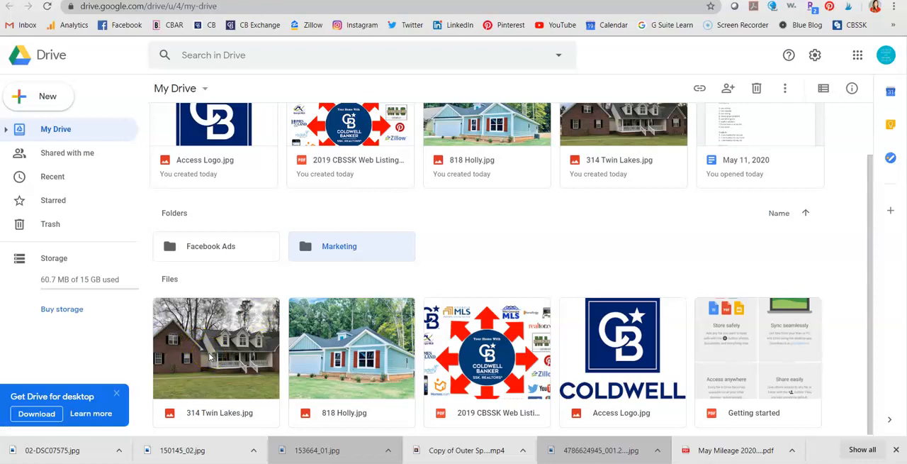
{"action": "left_click_drag", "start_coordinate": [209, 354], "coordinate": [183, 237]}
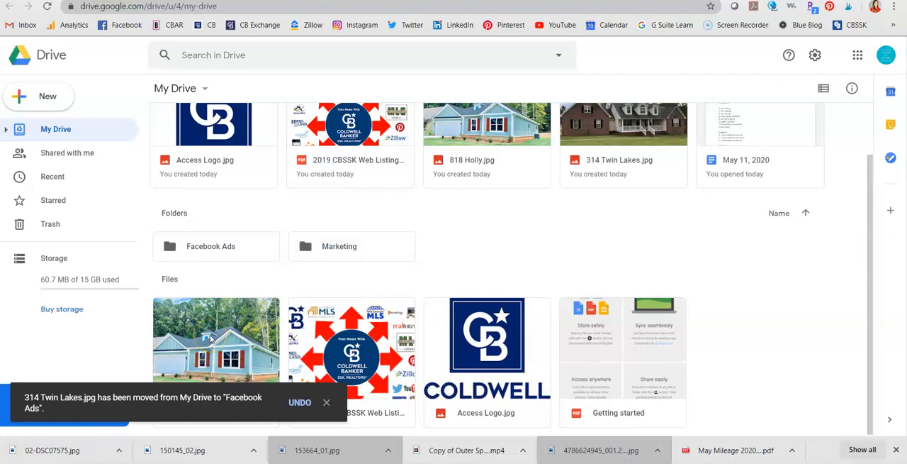
{"action": "left_click_drag", "start_coordinate": [213, 346], "coordinate": [180, 234]}
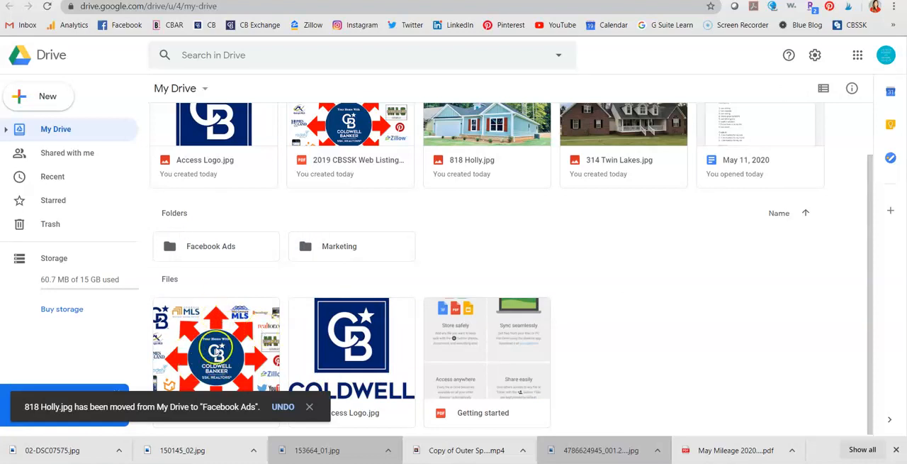
Move 2019 CBSSK Web Listings.pdf into the Marketing folder and preview the Access Logo.jpg file
{"action": "left_click_drag", "start_coordinate": [204, 349], "coordinate": [321, 235]}
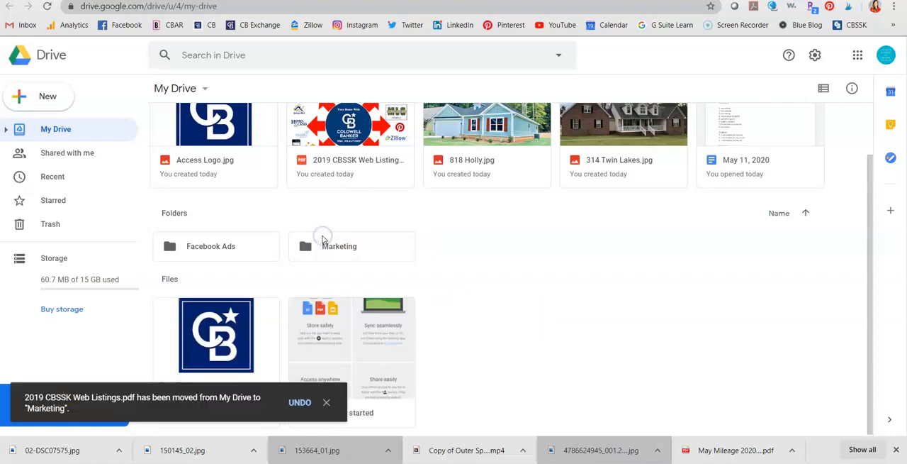
{"action": "left_click", "coordinate": [236, 330]}
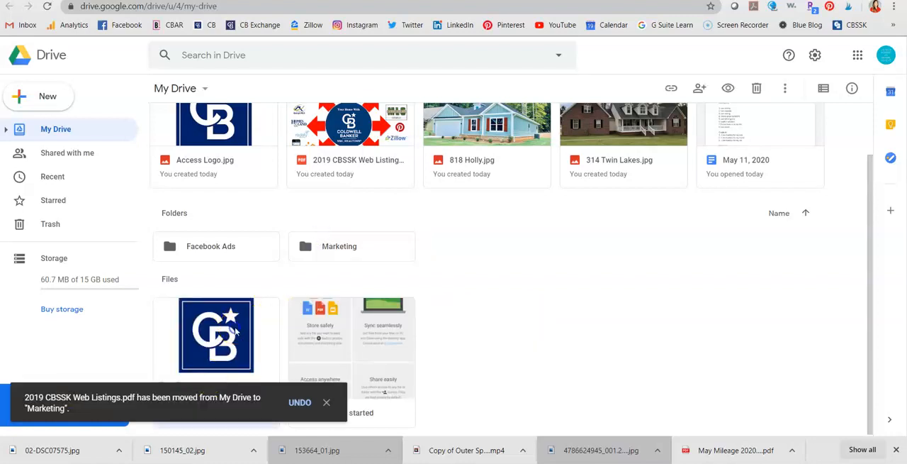
{"action": "double_click", "coordinate": [236, 330]}
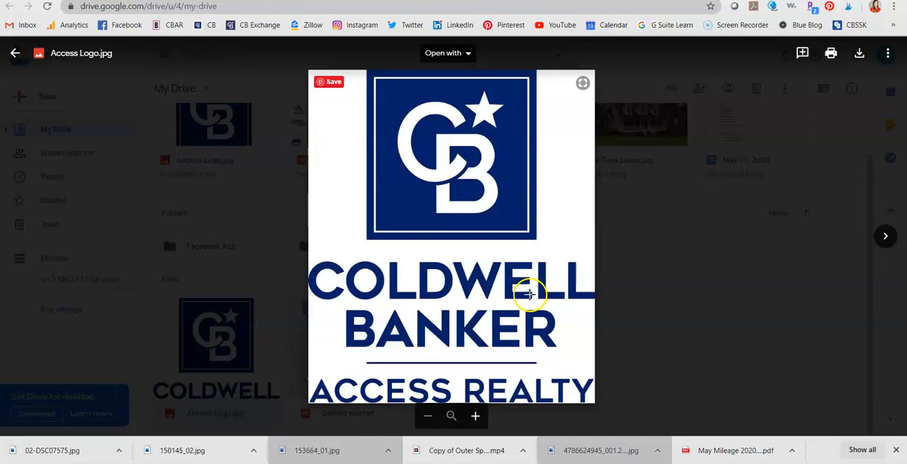
{"action": "left_click", "coordinate": [468, 277]}
{"action": "left_click", "coordinate": [17, 52]}
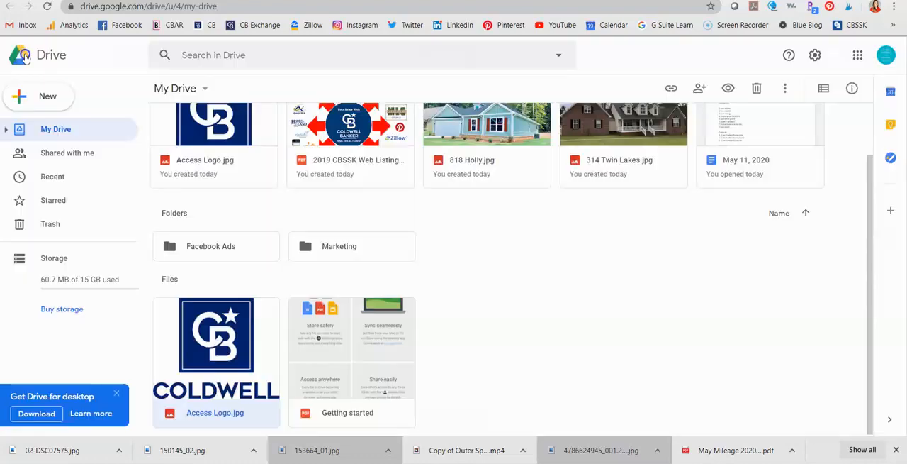
Add the Access Logo.jpg file to Starred
{"action": "right_click", "coordinate": [229, 340]}
{"action": "left_click", "coordinate": [628, 314]}
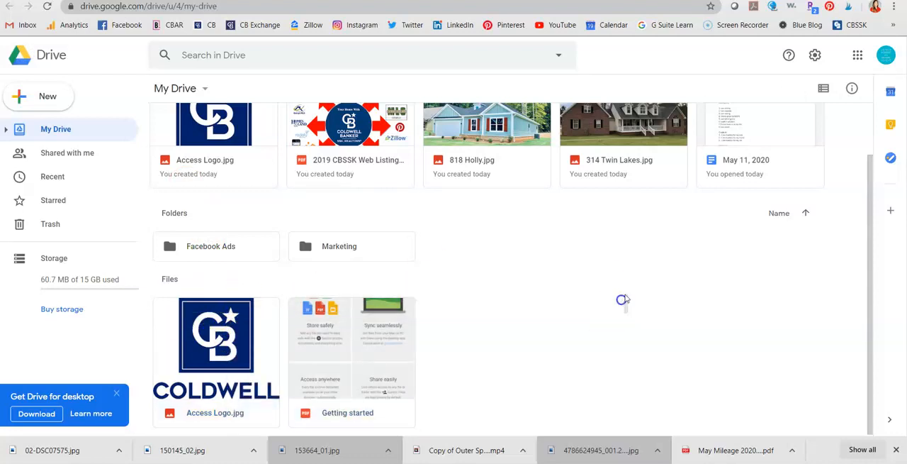
{"action": "left_click", "coordinate": [215, 331]}
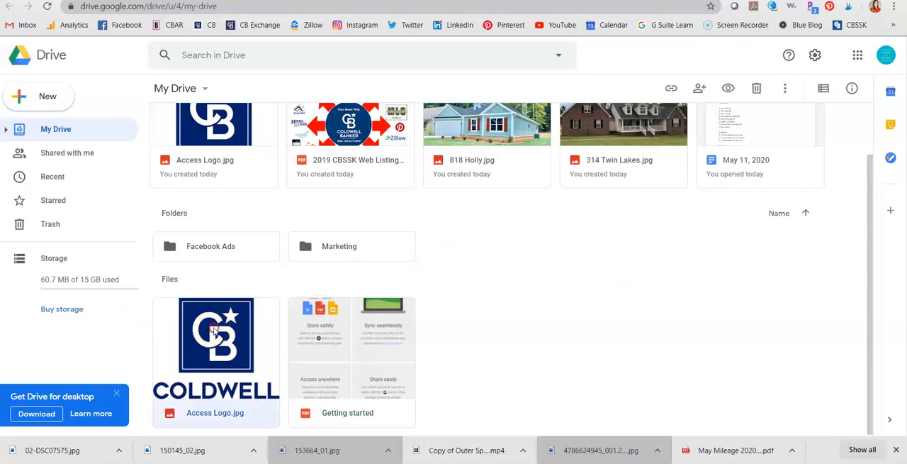
{"action": "right_click", "coordinate": [214, 331]}
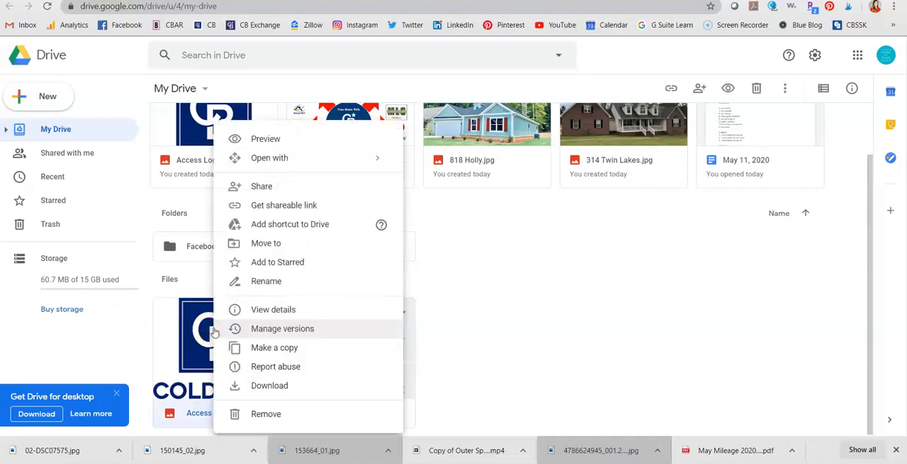
{"action": "left_click", "coordinate": [259, 263]}
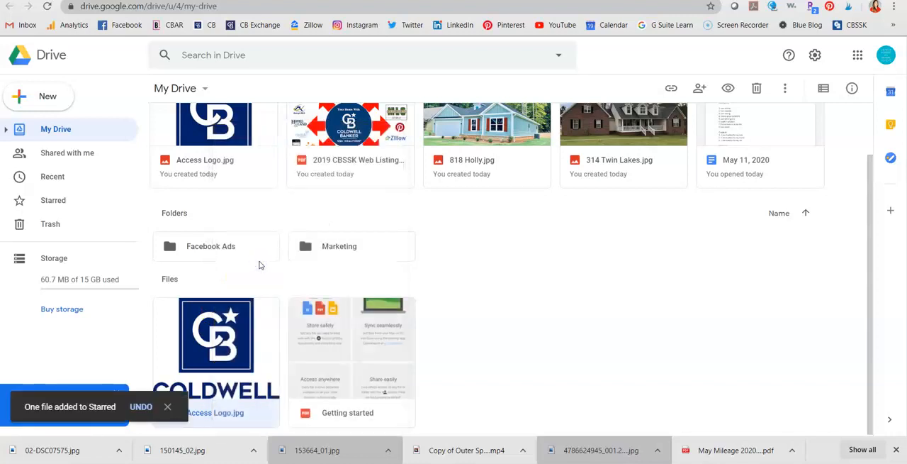
Move Access Logo.jpg into the Marketing folder
{"action": "left_click", "coordinate": [251, 333]}
{"action": "right_click", "coordinate": [251, 333]}
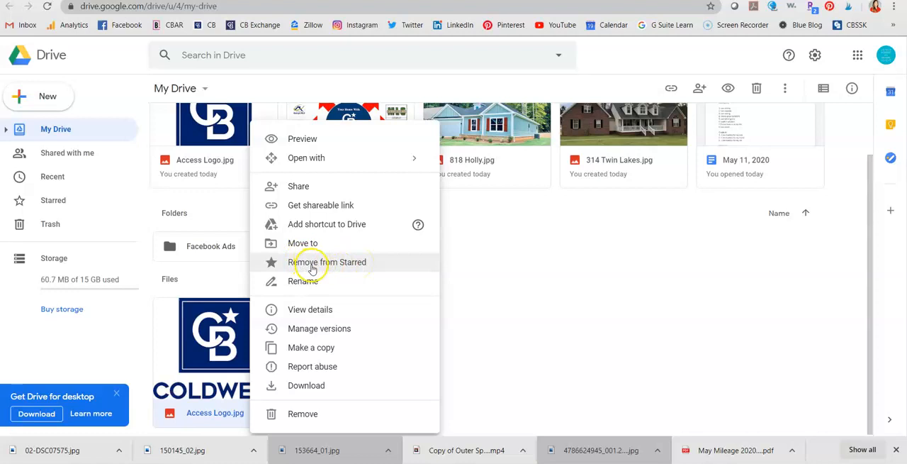
{"action": "left_click", "coordinate": [496, 297]}
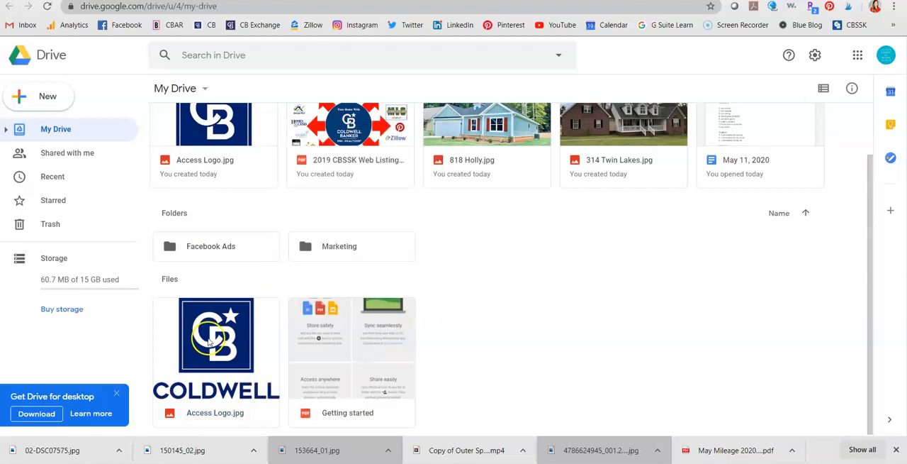
{"action": "left_click_drag", "start_coordinate": [210, 342], "coordinate": [341, 234]}
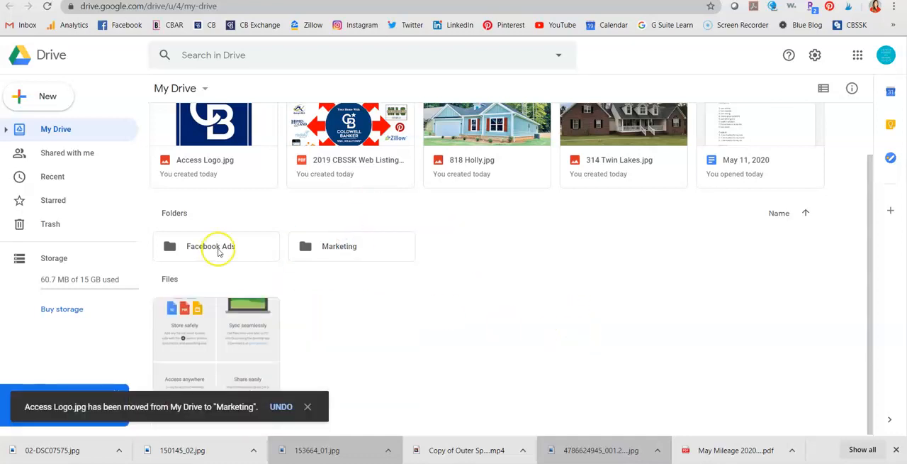
Open the Facebook Ads folder to review its contents, then return to My Drive
{"action": "scroll", "coordinate": [538, 278], "scroll_direction": "up", "scroll_amount": 1}
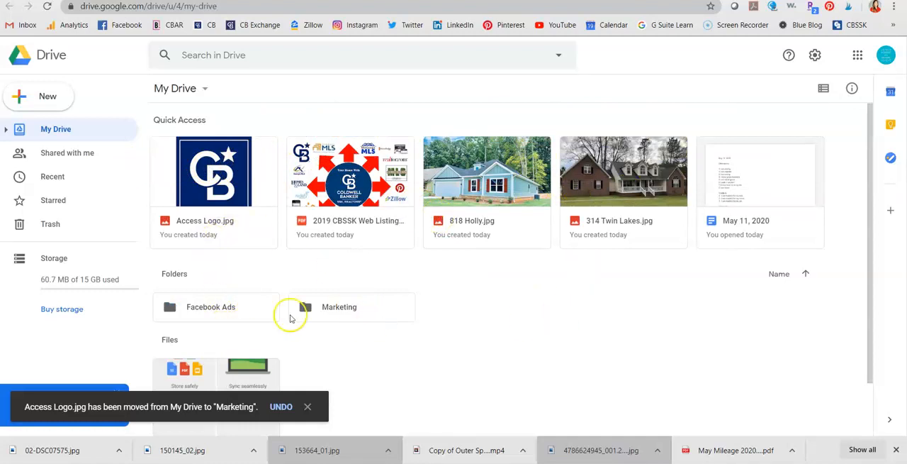
{"action": "left_click", "coordinate": [221, 309]}
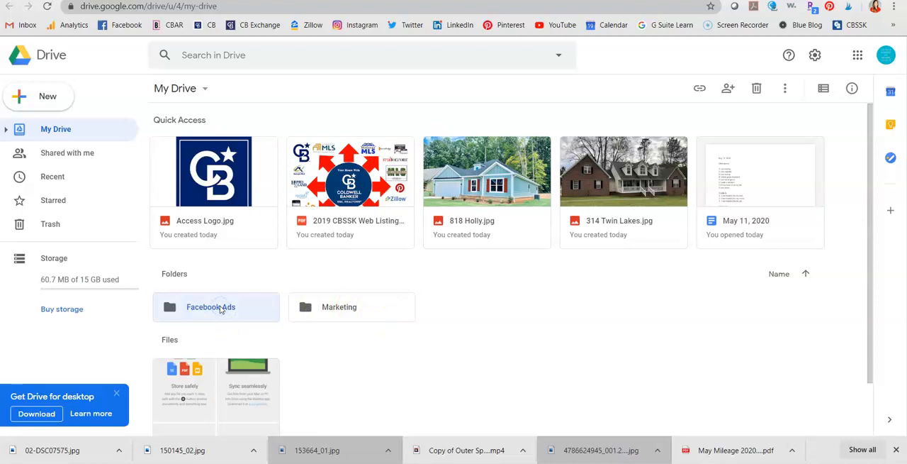
{"action": "double_click", "coordinate": [221, 309]}
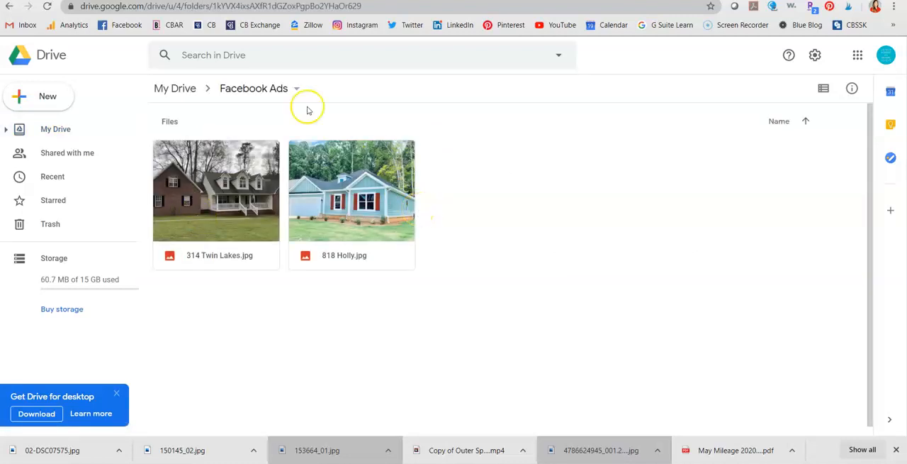
{"action": "left_click", "coordinate": [182, 86]}
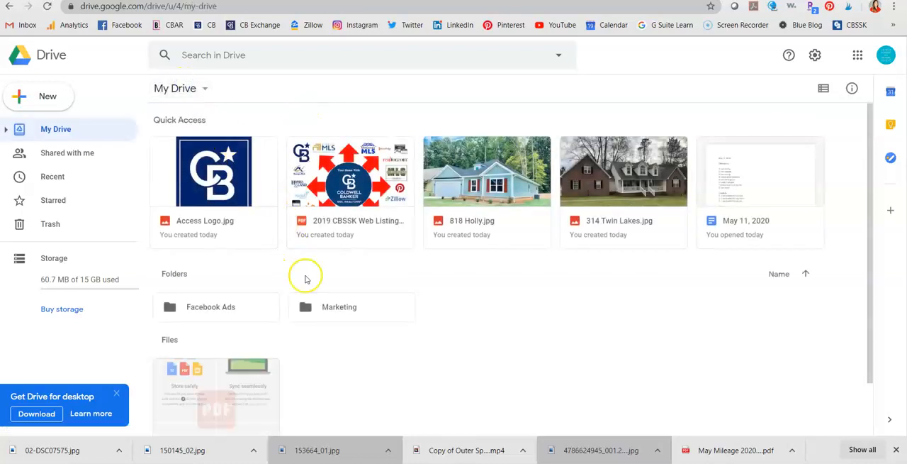
Open the Marketing folder to review its contents, then return to My Drive
{"action": "left_click", "coordinate": [324, 314]}
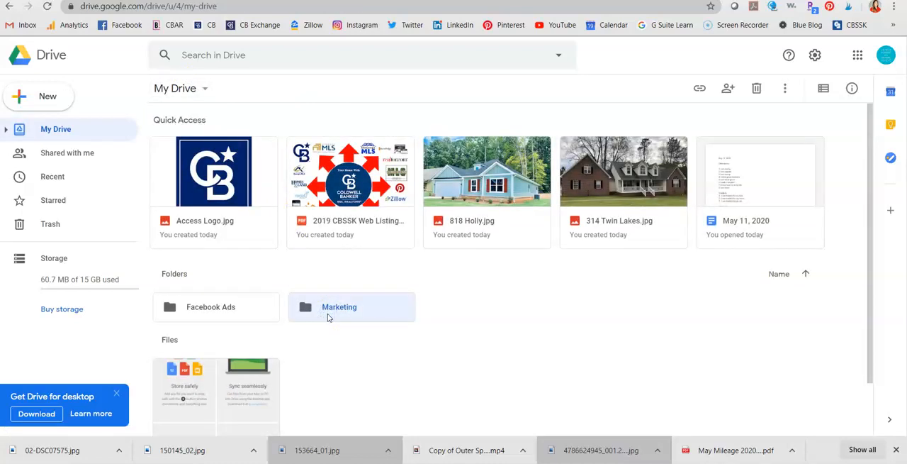
{"action": "double_click", "coordinate": [325, 313]}
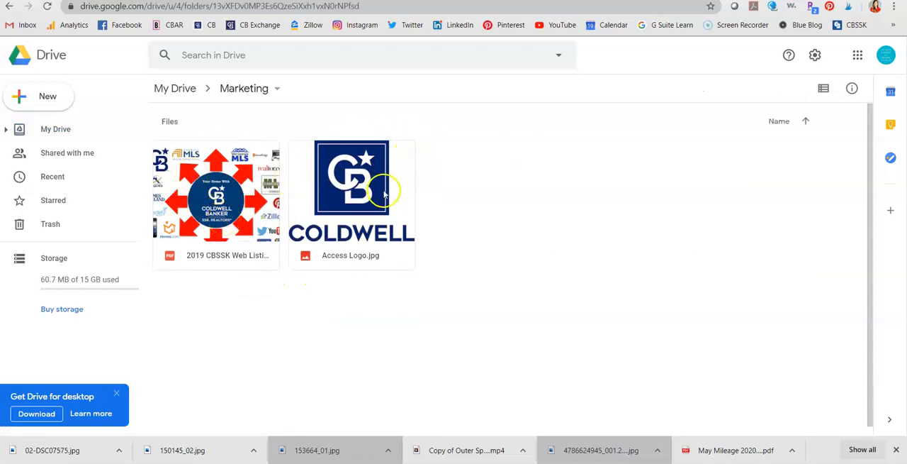
{"action": "left_click", "coordinate": [181, 92]}
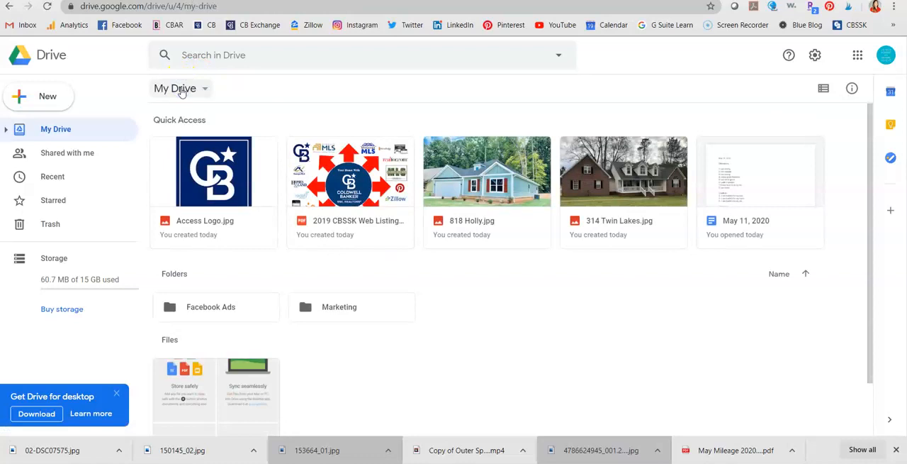
Search Drive for logo, correcting the misspelled search term
{"action": "left_click", "coordinate": [363, 49]}
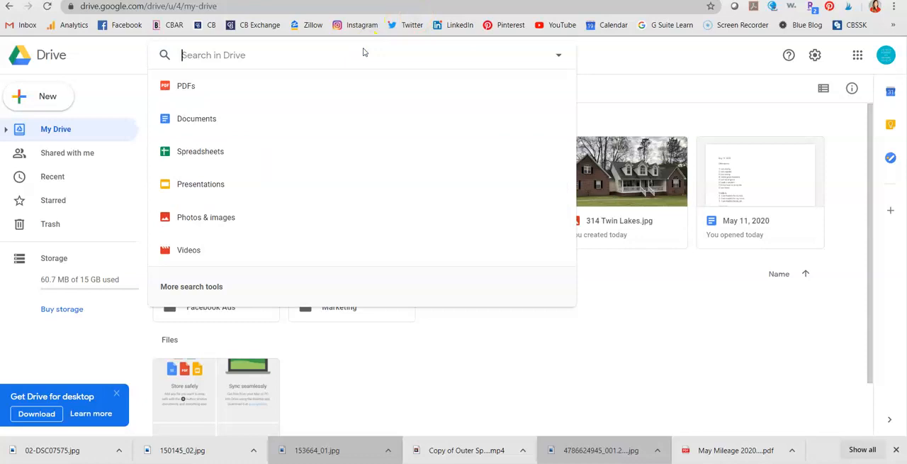
{"action": "type", "text": "lgog"}
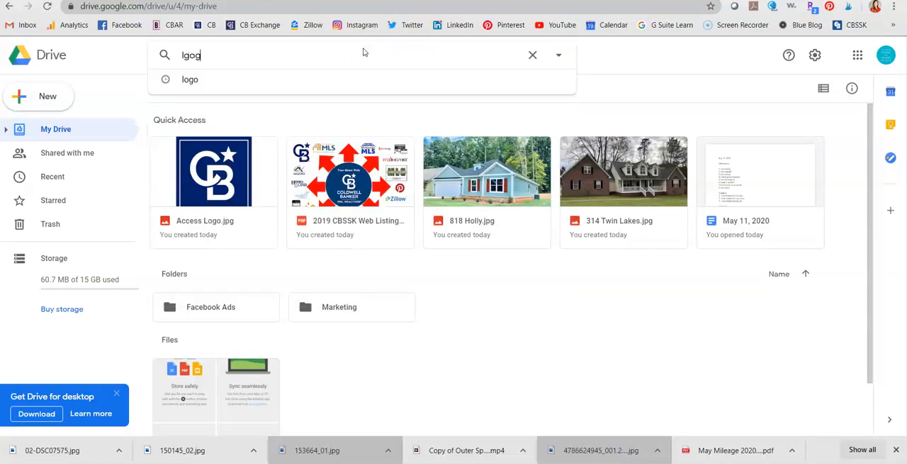
{"action": "key", "text": "Return"}
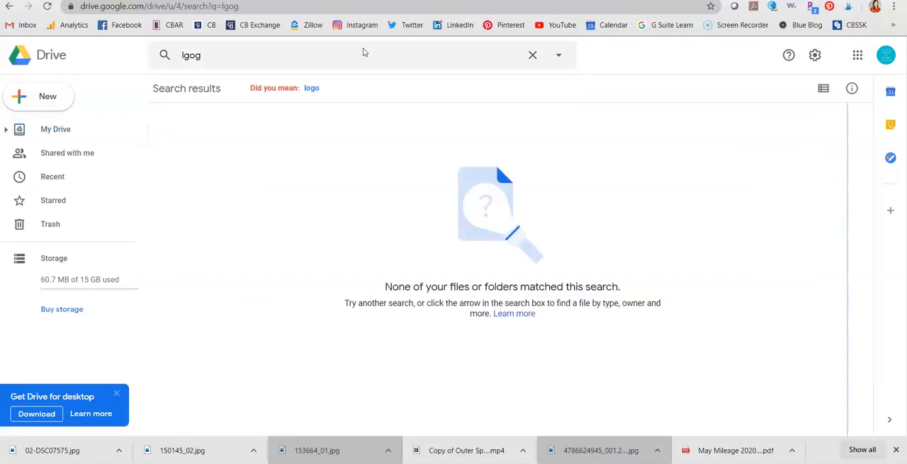
{"action": "left_click", "coordinate": [279, 55]}
{"action": "key", "text": "BackSpace"}
{"action": "key", "text": "BackSpace"}
{"action": "key", "text": "BackSpace"}
{"action": "key", "text": "BackSpace"}
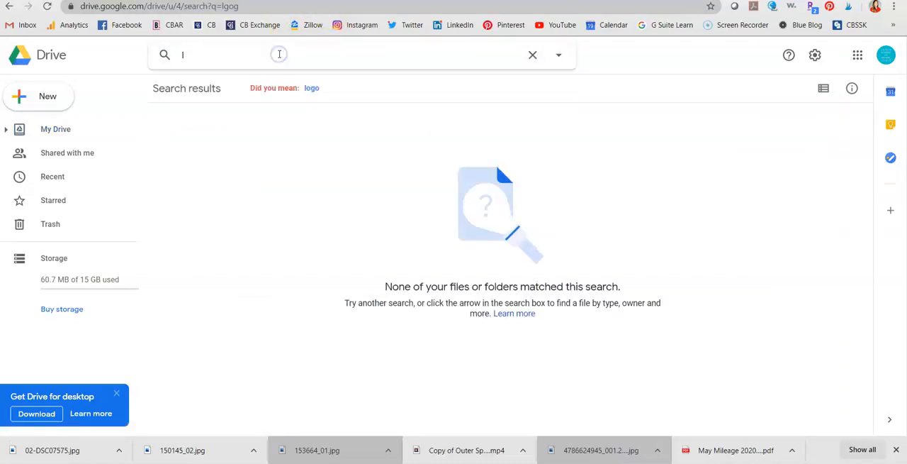
{"action": "type", "text": "logo"}
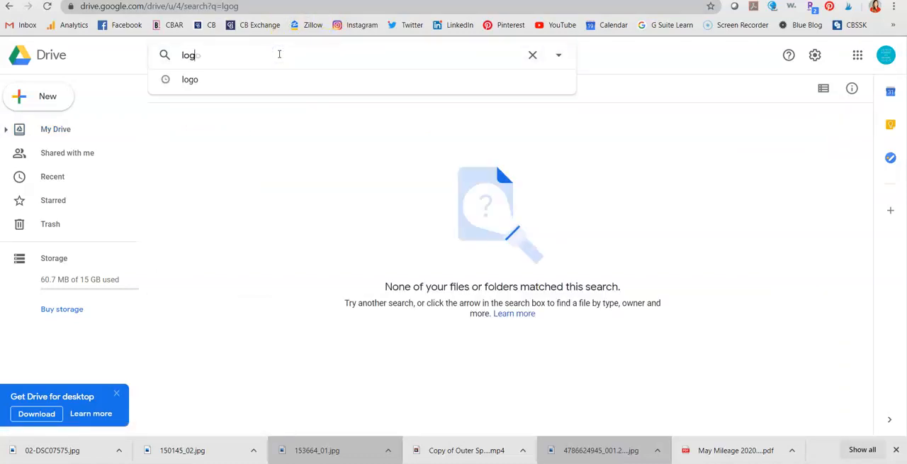
{"action": "key", "text": "Return"}
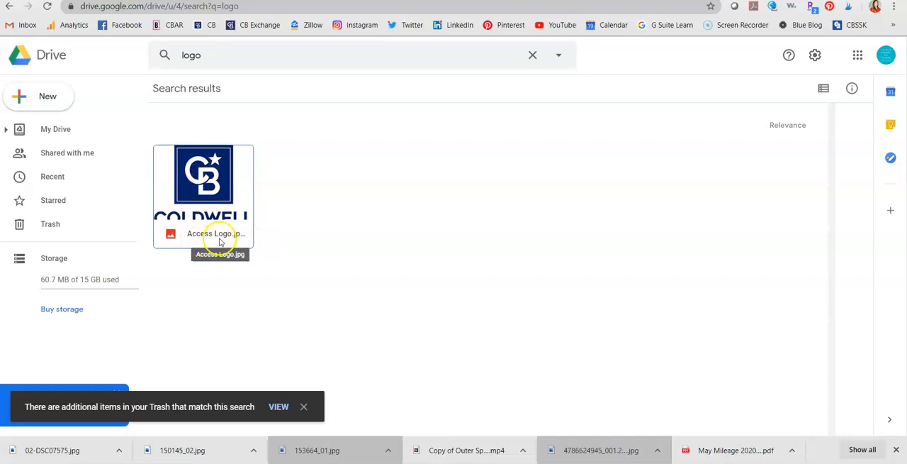
Clear the logo search and search Drive for 818 instead
{"action": "left_click", "coordinate": [532, 60]}
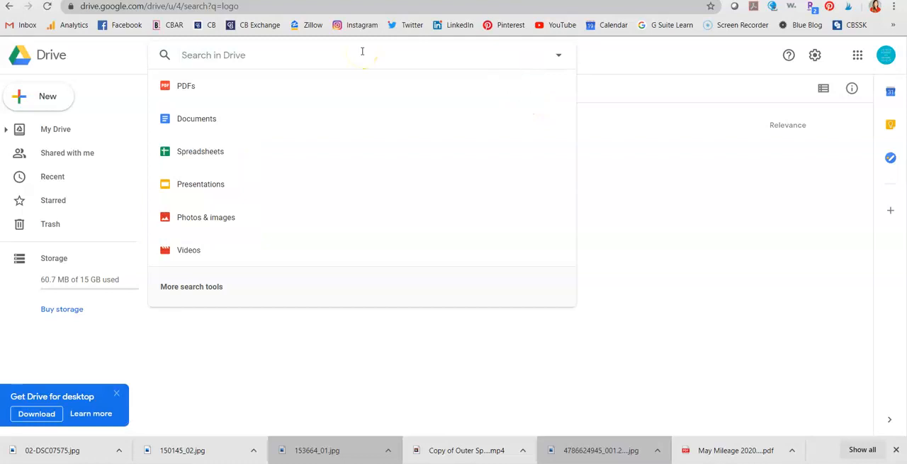
{"action": "left_click", "coordinate": [77, 201]}
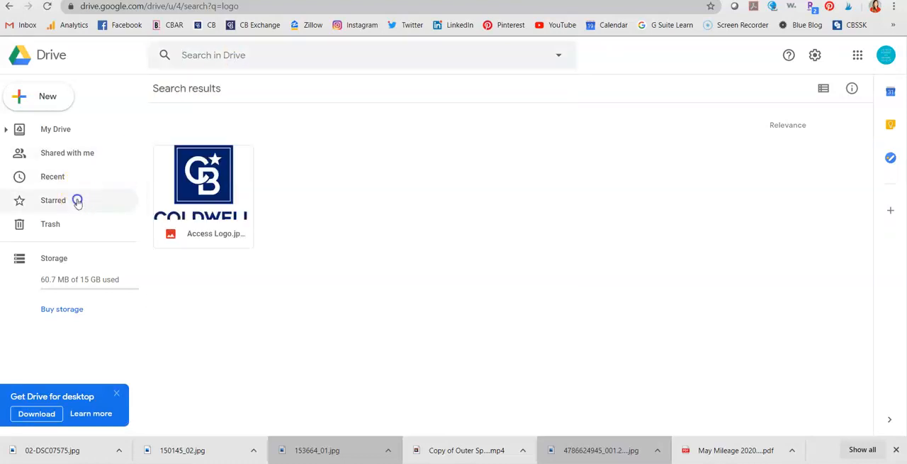
{"action": "left_click", "coordinate": [58, 137]}
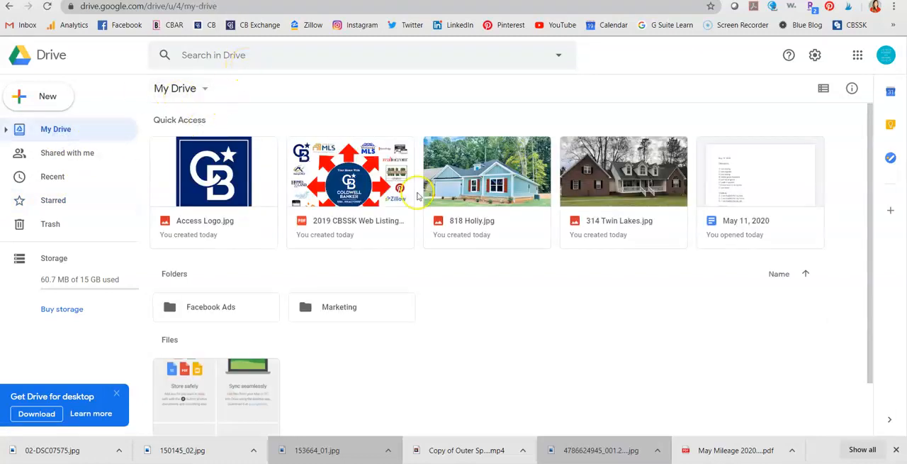
{"action": "left_click", "coordinate": [276, 52]}
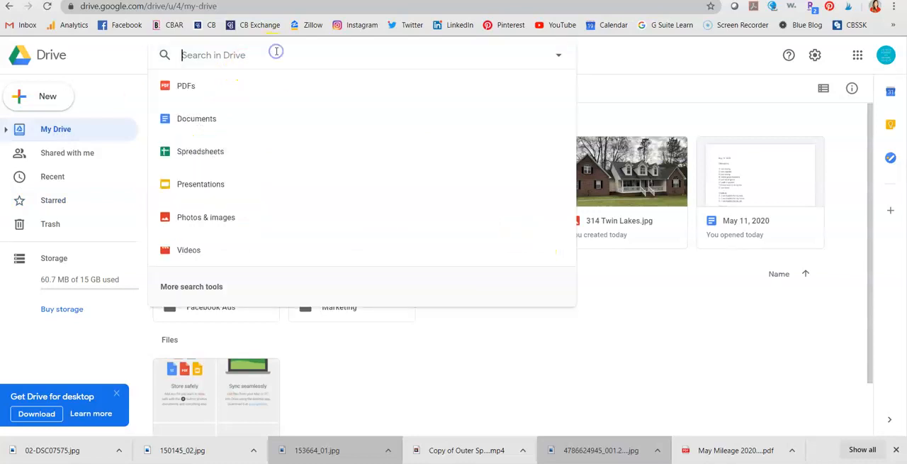
{"action": "type", "text": "818"}
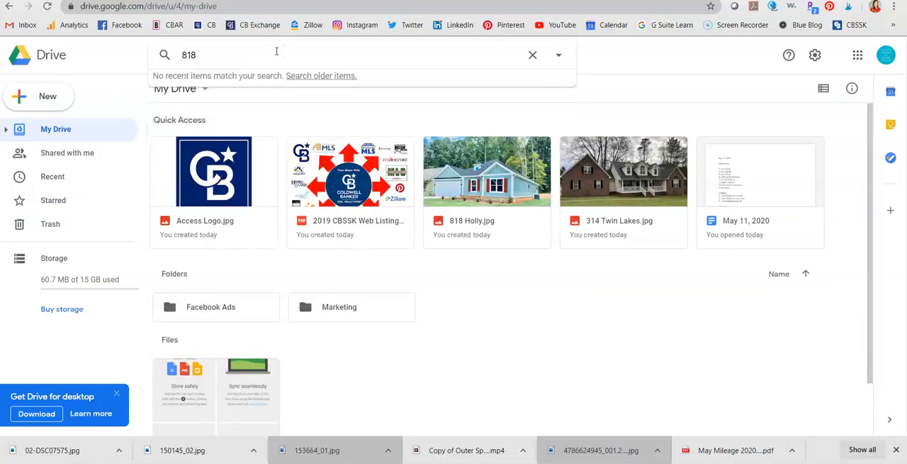
{"action": "key", "text": "Return"}
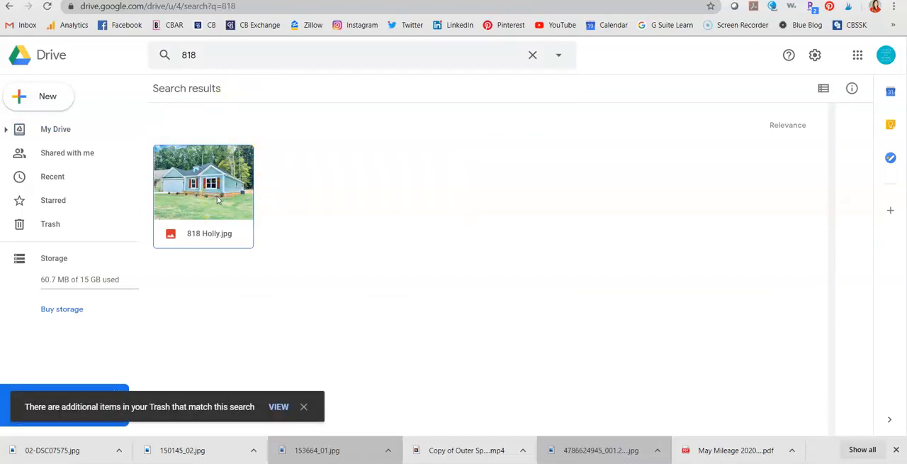
Clear the search and browse the Starred, Recent and Shared with me views before returning to My Drive
{"action": "left_click", "coordinate": [257, 55]}
{"action": "key", "text": "BackSpace"}
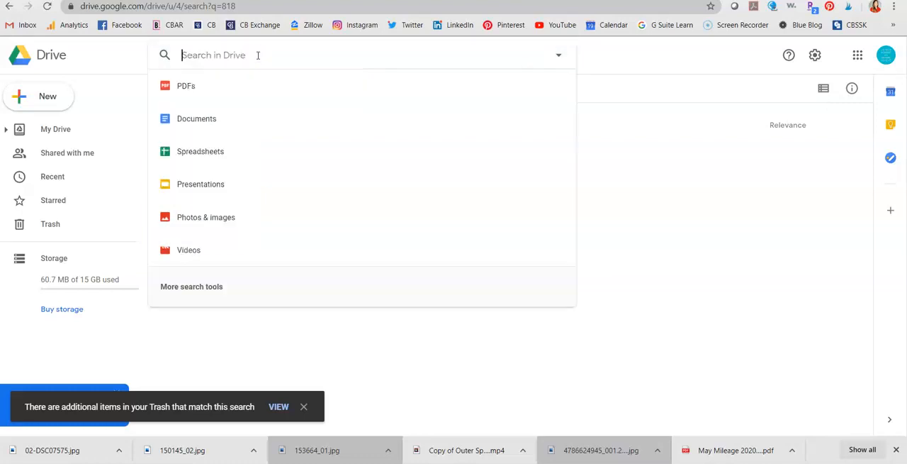
{"action": "left_click", "coordinate": [668, 268]}
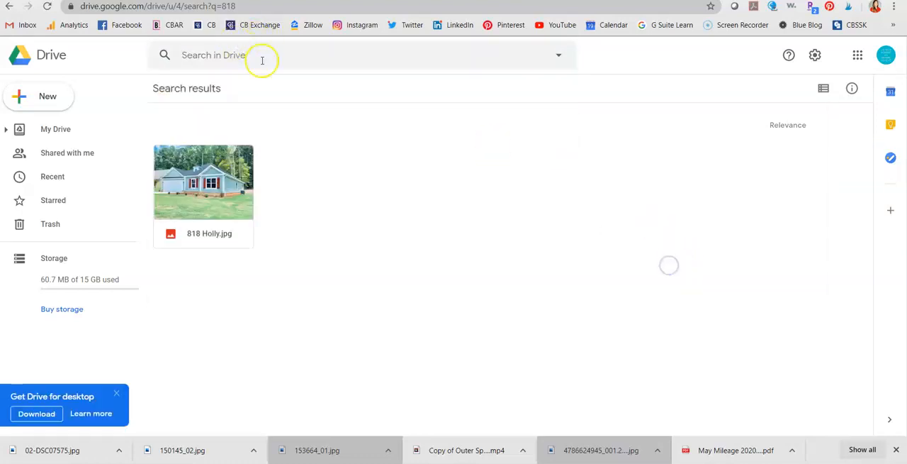
{"action": "left_click", "coordinate": [67, 130]}
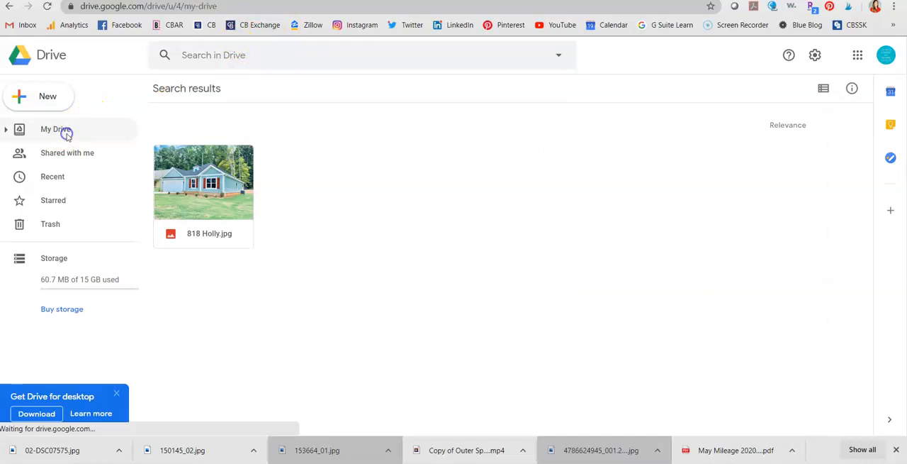
{"action": "left_click", "coordinate": [299, 55]}
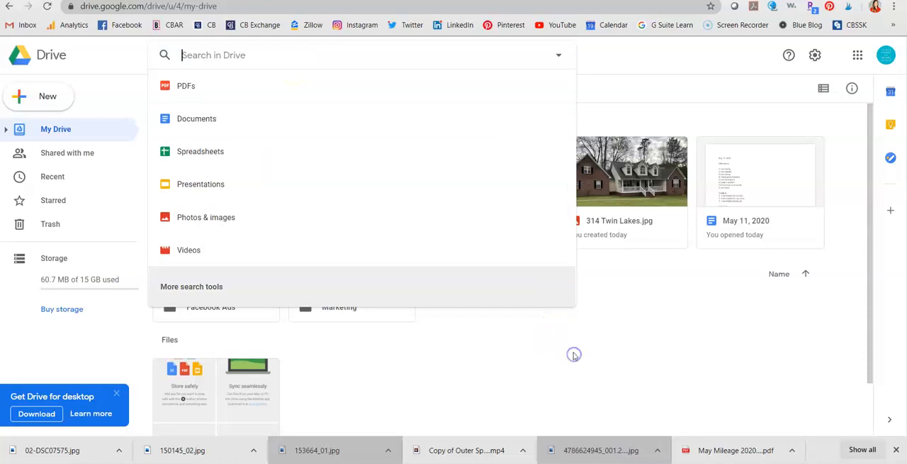
{"action": "left_click", "coordinate": [83, 202]}
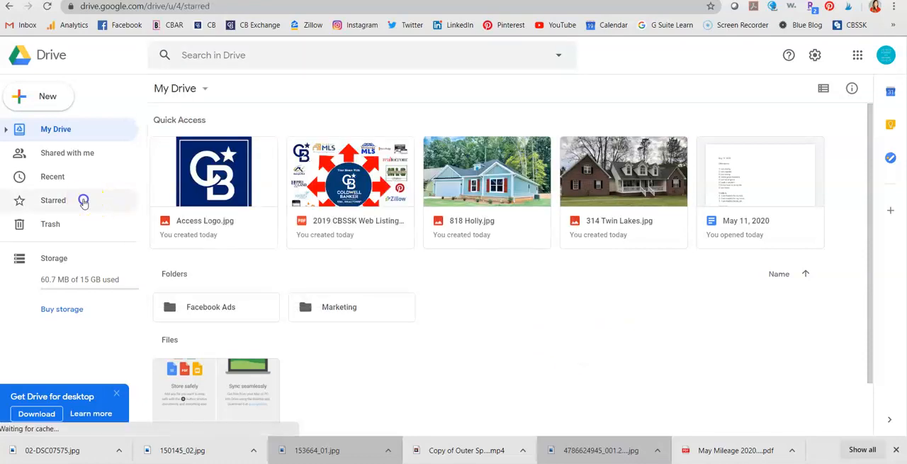
{"action": "left_click", "coordinate": [75, 186]}
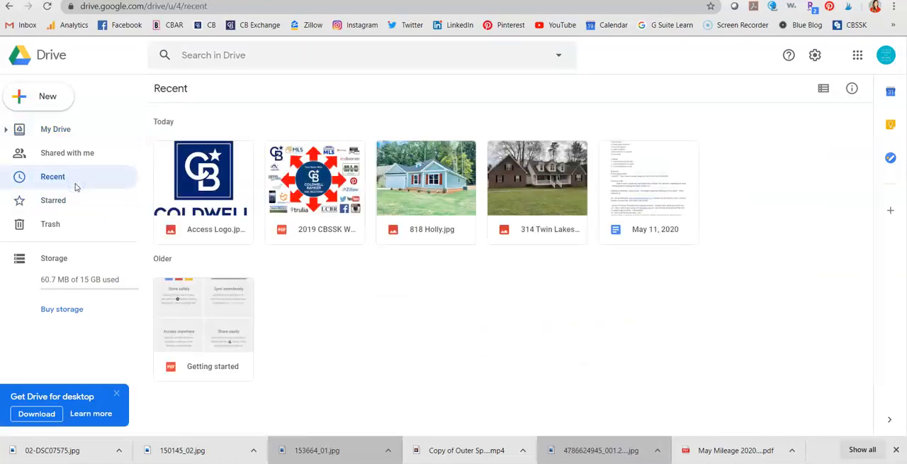
{"action": "left_click", "coordinate": [102, 150]}
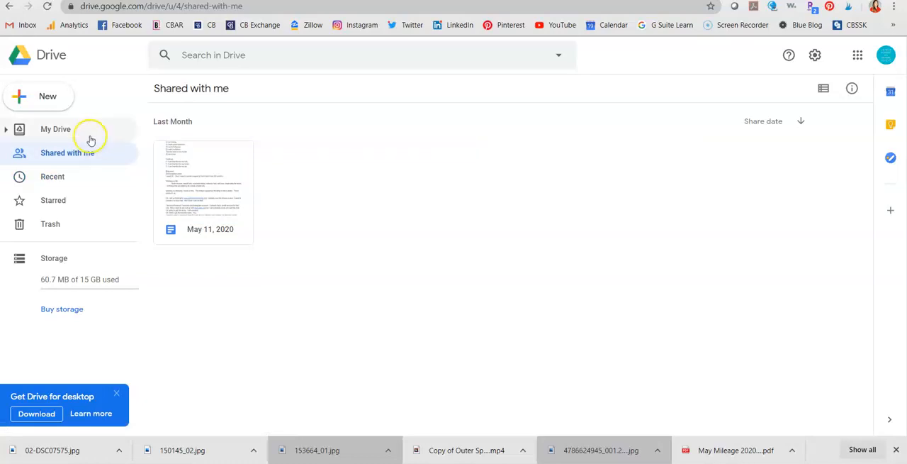
{"action": "left_click", "coordinate": [88, 131]}
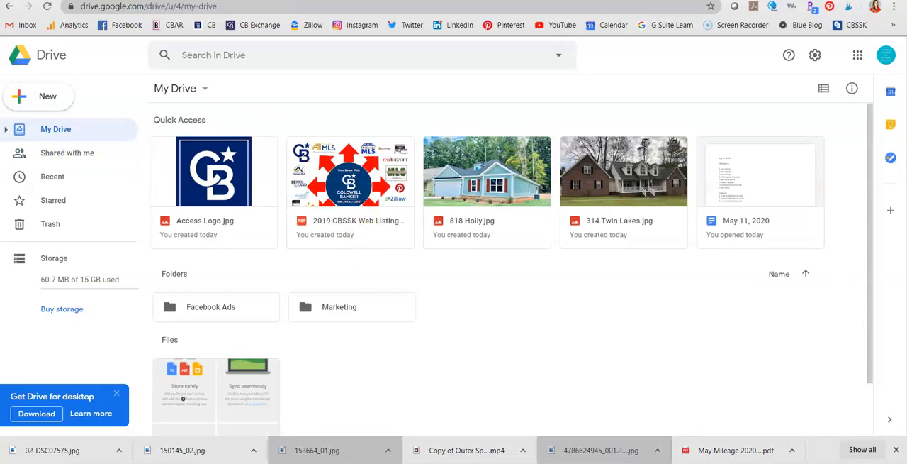
Open the Google apps launcher and browse the available apps
{"action": "left_click", "coordinate": [885, 63]}
{"action": "left_click", "coordinate": [858, 55]}
{"action": "scroll", "coordinate": [869, 254], "scroll_direction": "down", "scroll_amount": 3}
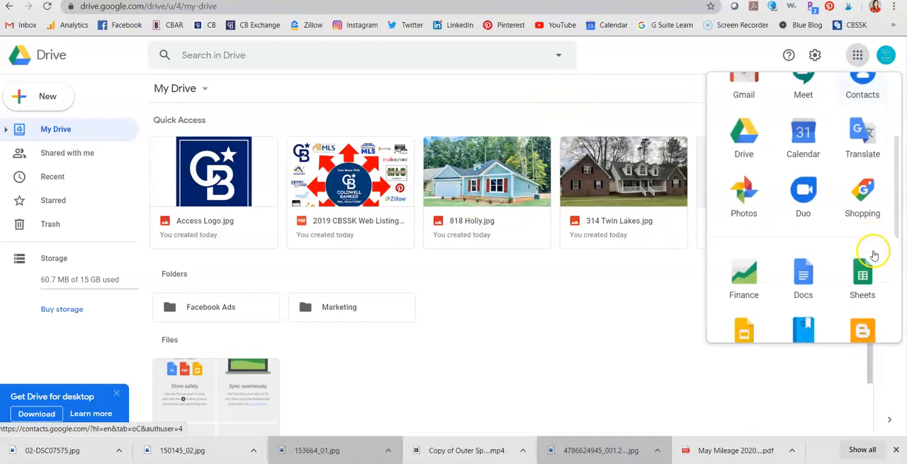
{"action": "left_click", "coordinate": [872, 252]}
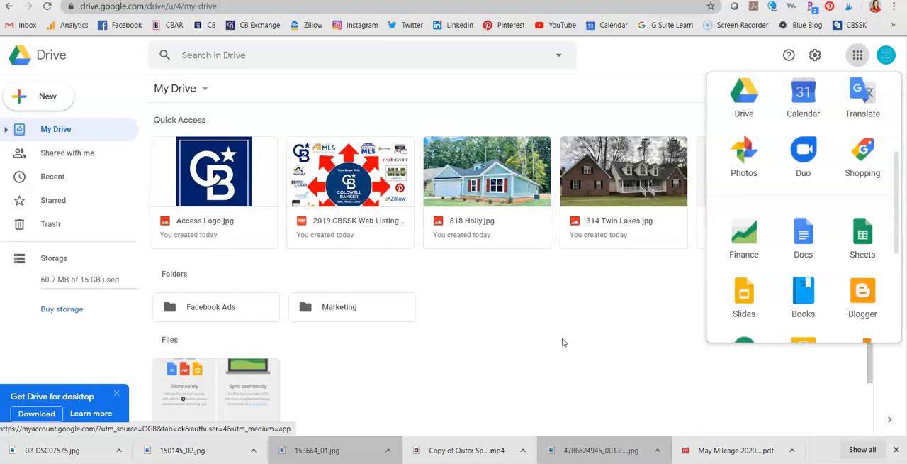
{"action": "scroll", "coordinate": [563, 342], "scroll_direction": "down", "scroll_amount": 1}
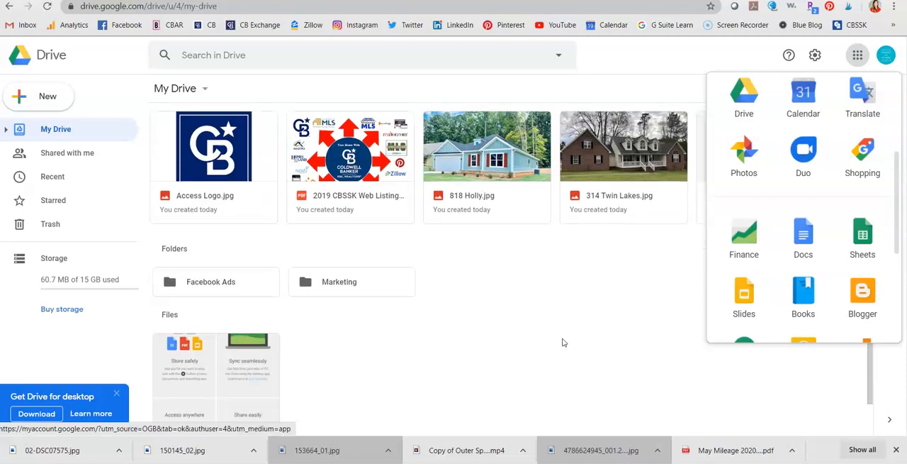
{"action": "scroll", "coordinate": [844, 205], "scroll_direction": "down", "scroll_amount": 2}
{"action": "scroll", "coordinate": [844, 205], "scroll_direction": "up", "scroll_amount": 3}
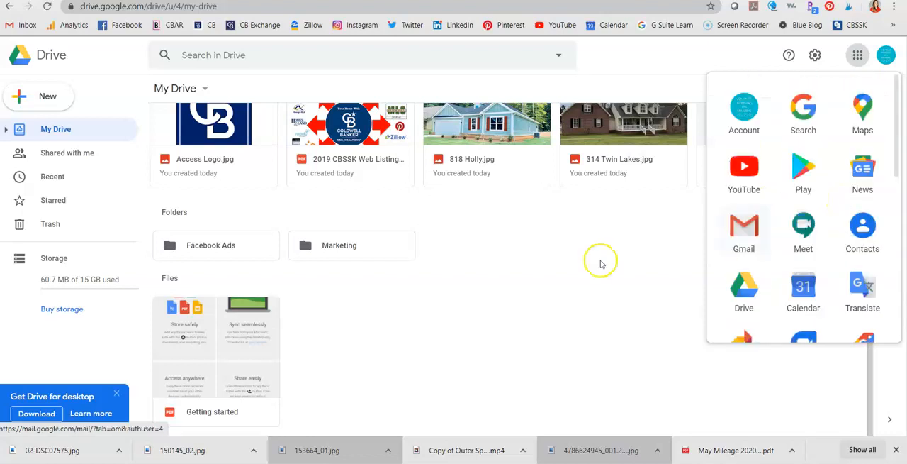
{"action": "left_click", "coordinate": [550, 289]}
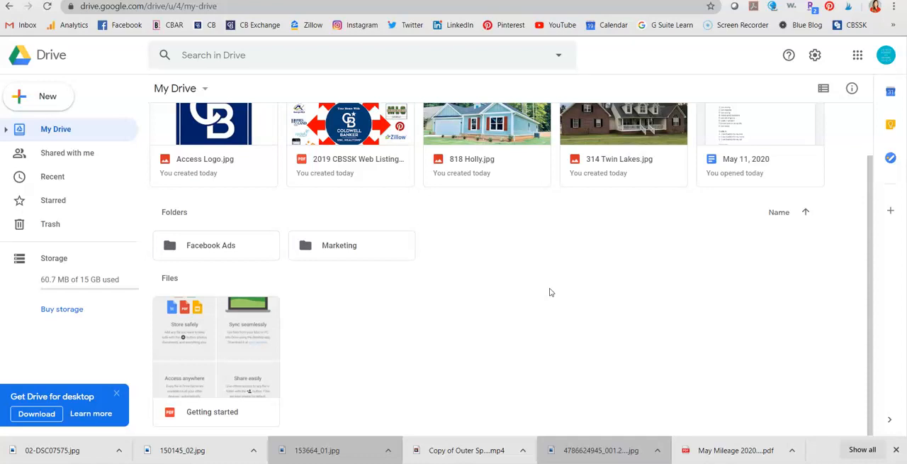
{"action": "scroll", "coordinate": [550, 292], "scroll_direction": "up", "scroll_amount": 1}
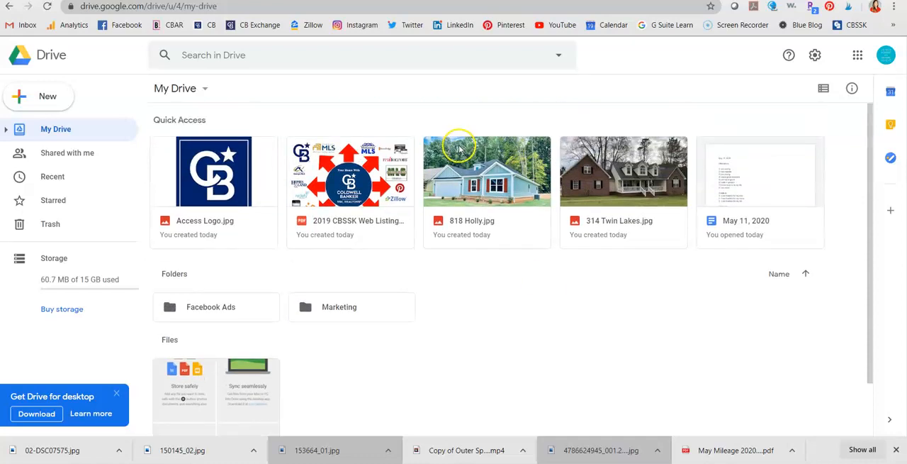
{"action": "right_click", "coordinate": [507, 183]}
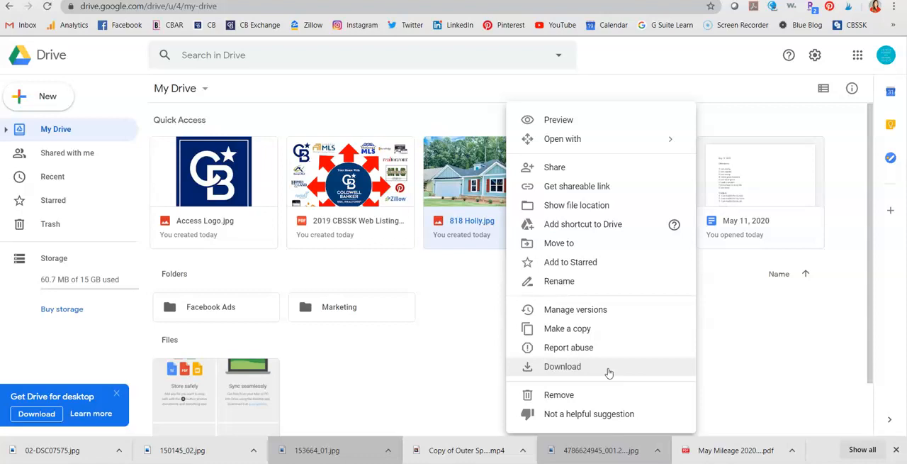
{"action": "left_click", "coordinate": [606, 168]}
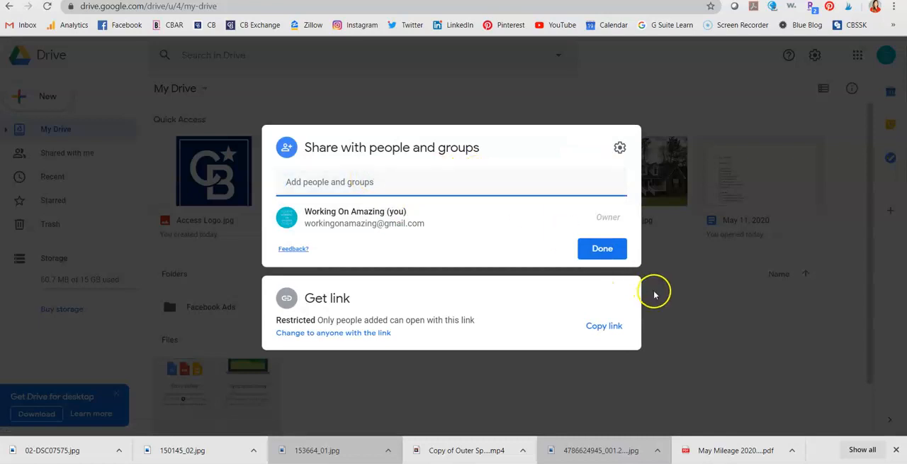
{"action": "left_click", "coordinate": [597, 246]}
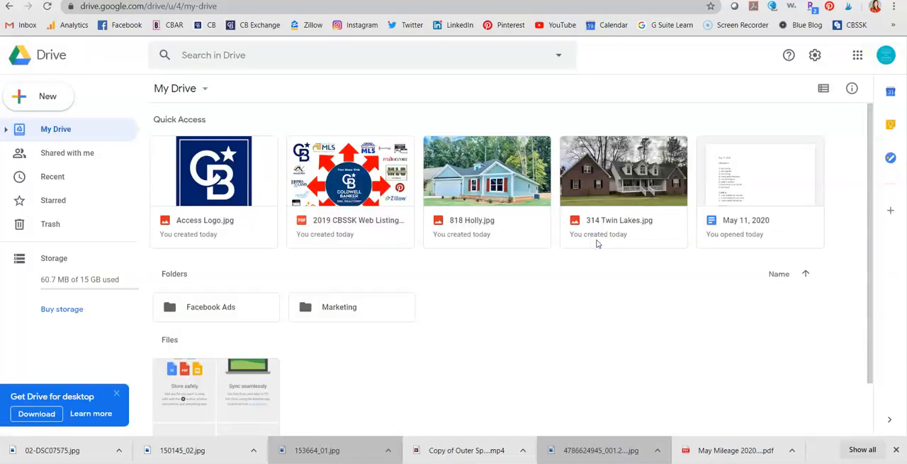